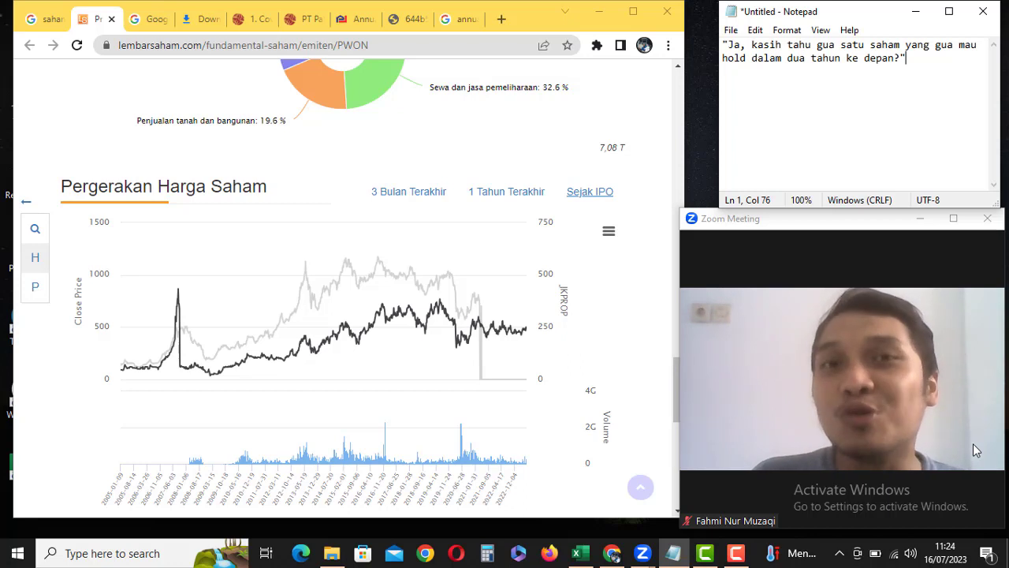
# - Below the question in the note, leave a blank line and add "Jawaban :" with "PWON" on the line beneath it
pyautogui.press('Return')
pyautogui.press('Return')
pyautogui.write('Ja')
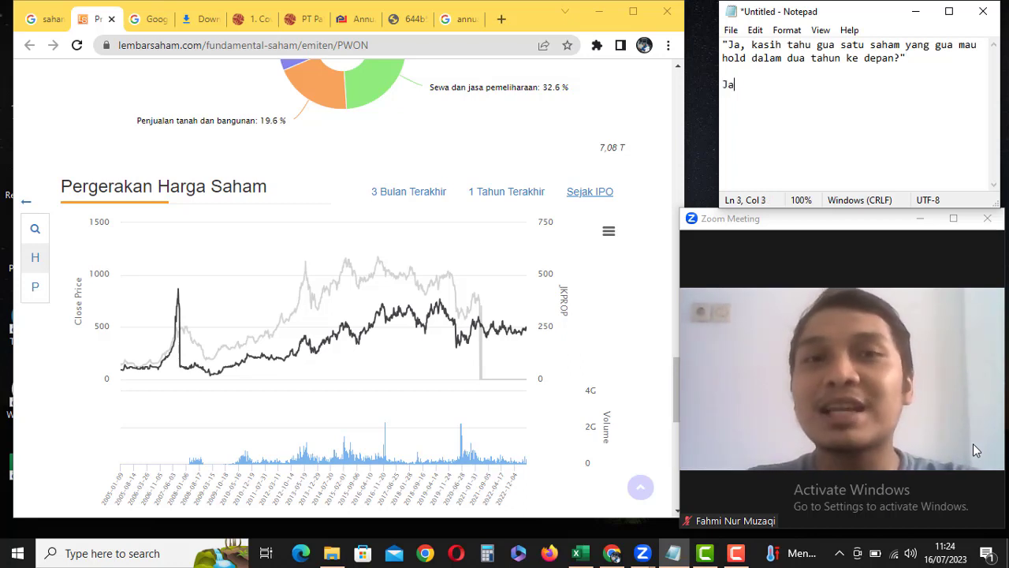
pyautogui.write('waban :')
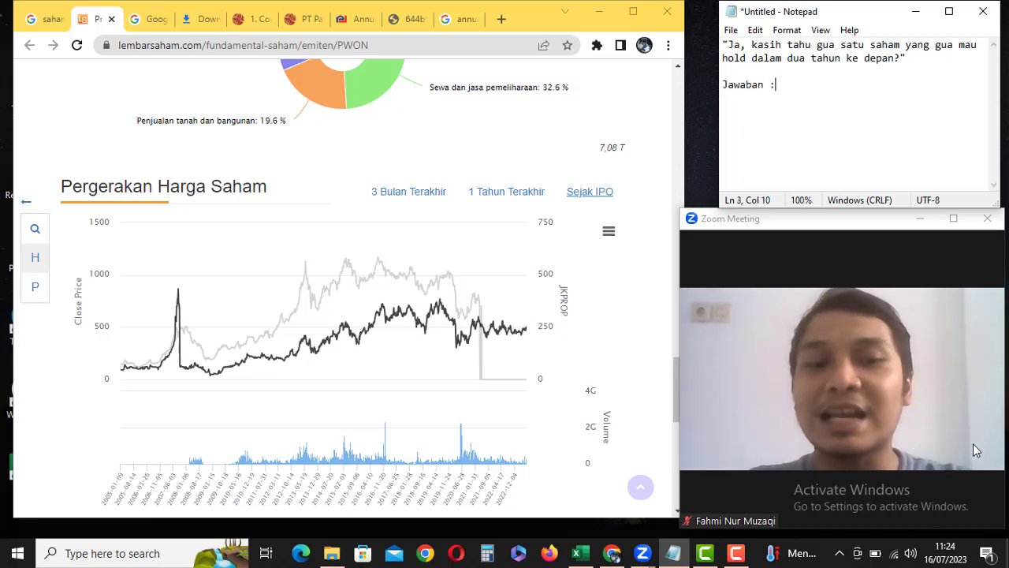
pyautogui.press('Return')
pyautogui.write('PWON')
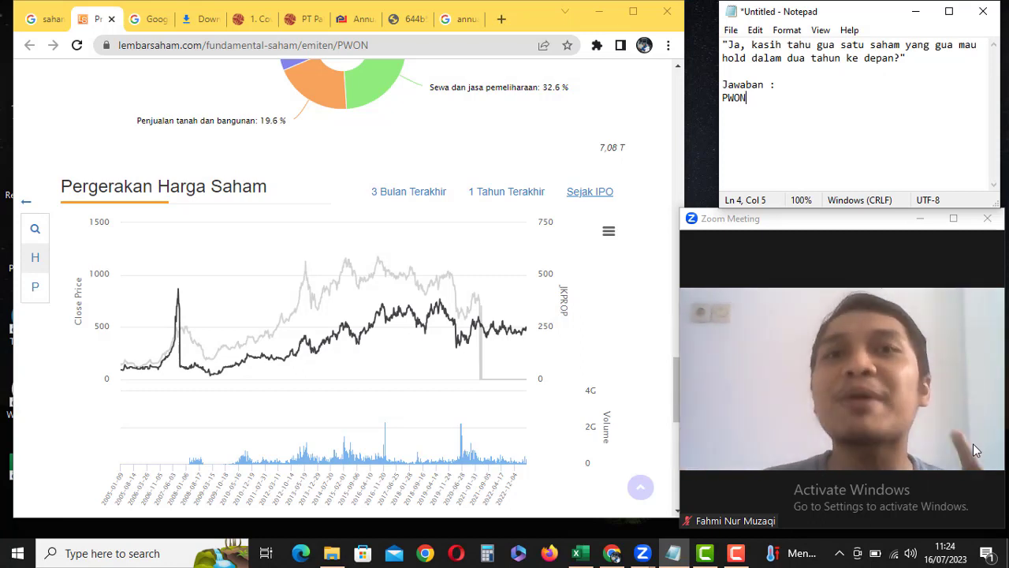
pyautogui.click(912, 313)
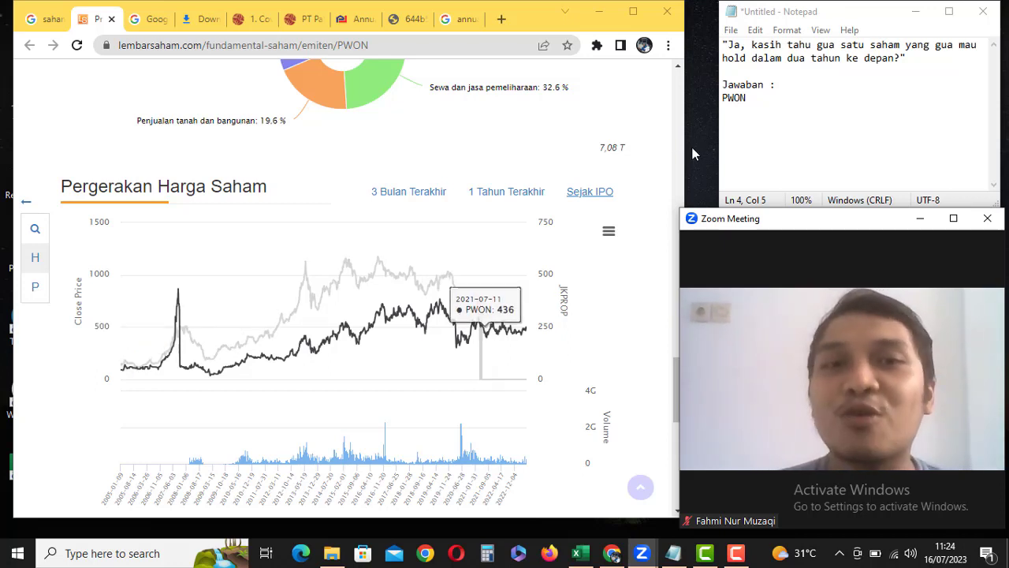
# - Switch to the SAHAM workbook in Excel and view the PWON financial report table from Q1 2023 through FY 2019
pyautogui.moveTo(879, 224)
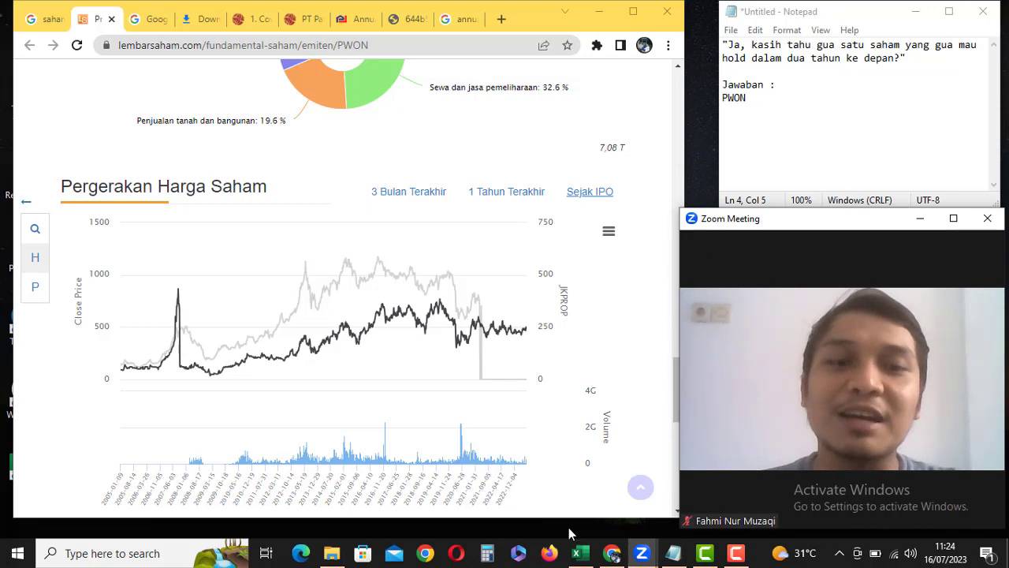
pyautogui.click(580, 552)
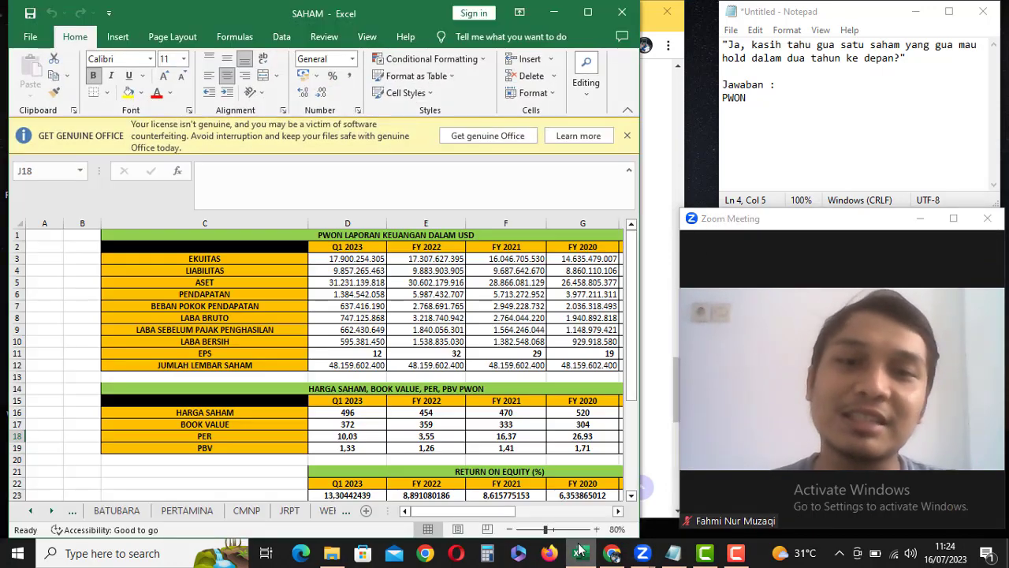
pyautogui.press('Right')
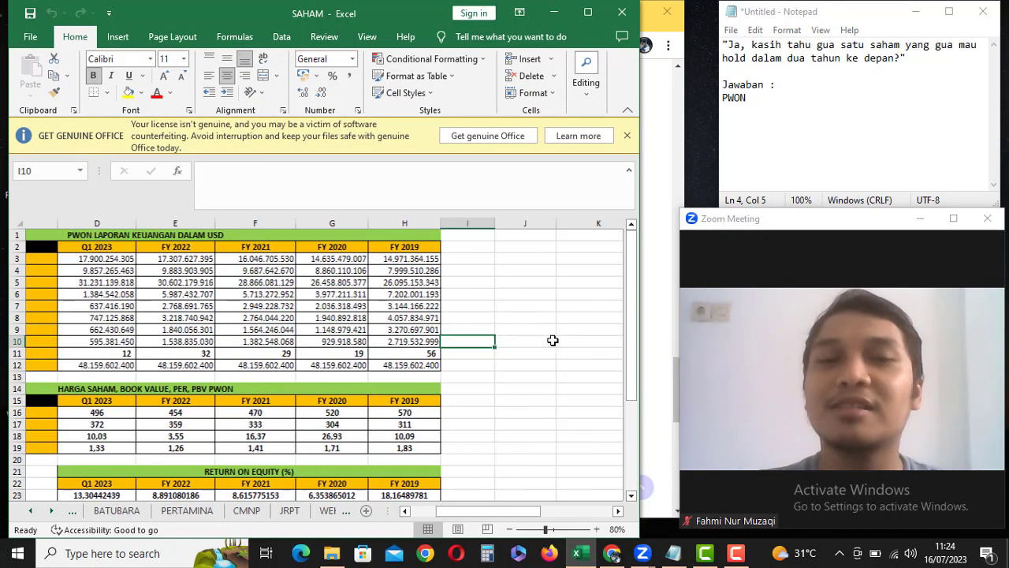
pyautogui.press('Left')
pyautogui.press('Left')
pyautogui.press('Left')
pyautogui.press('Left')
pyautogui.press('Left')
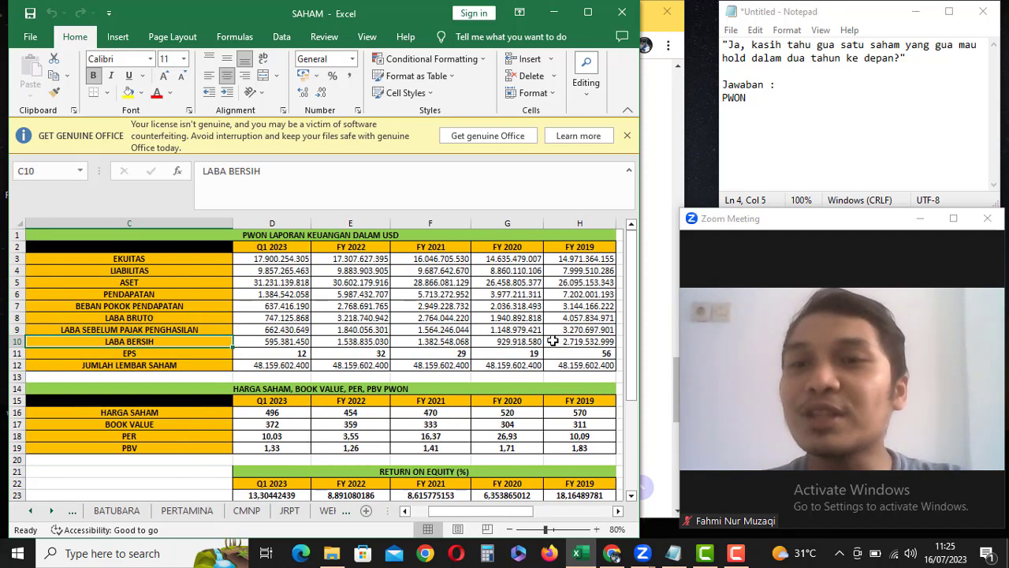
pyautogui.click(570, 260)
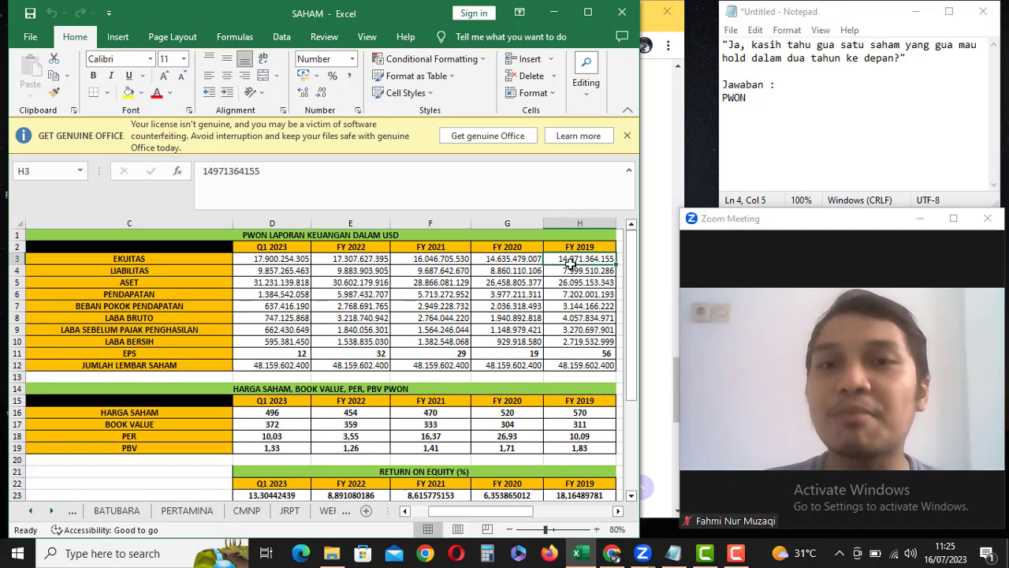
# - Change the financial table's title in C1 to "PWON LAPORAN KEUANGAN DALAM RIBUAN RUPIAH"
pyautogui.doubleClick(463, 234)
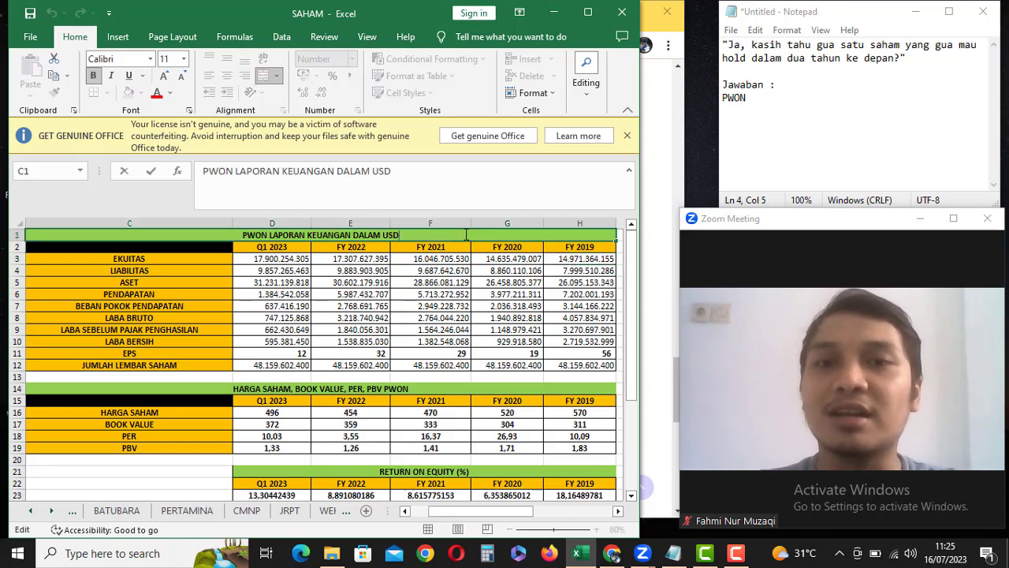
pyautogui.press('BackSpace')
pyautogui.press('BackSpace')
pyautogui.press('BackSpace')
pyautogui.write('RI')
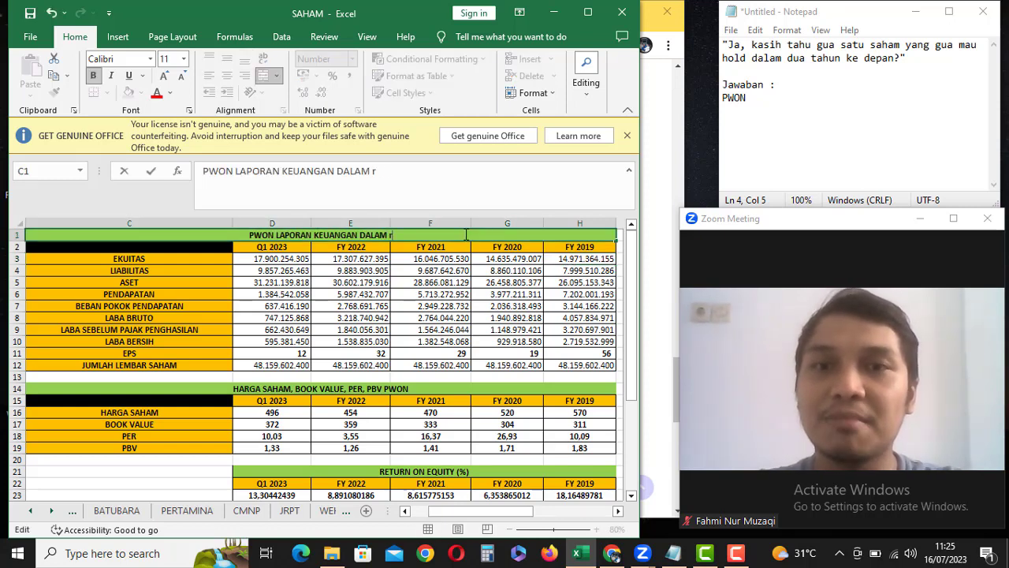
pyautogui.write('BUAN')
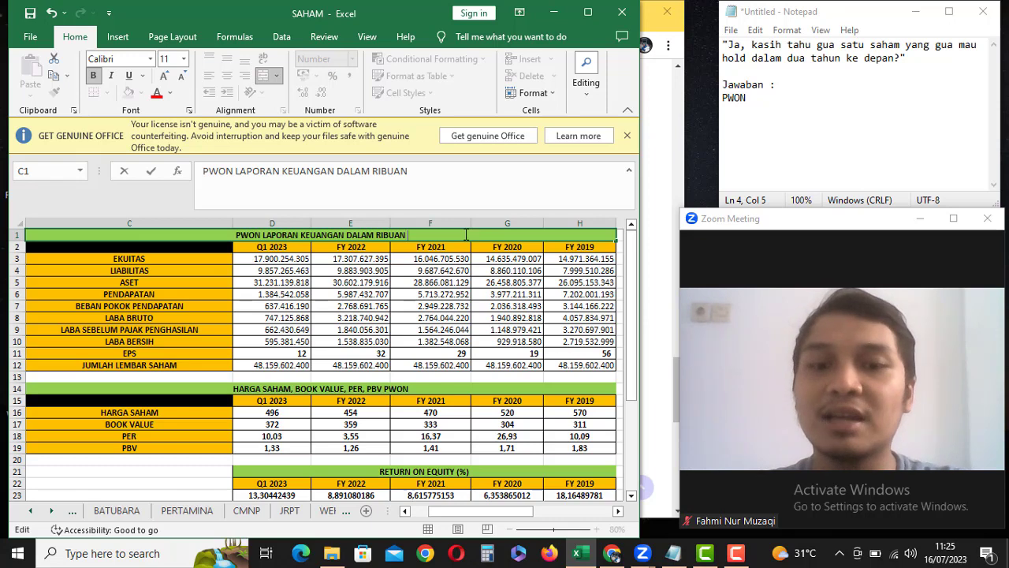
pyautogui.write(' RUPIAH')
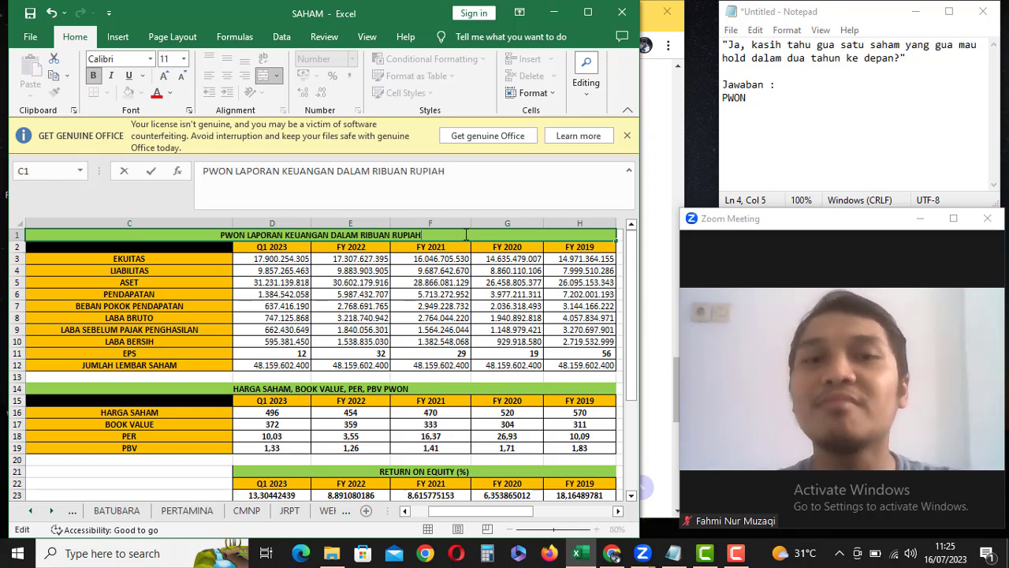
pyautogui.click(489, 381)
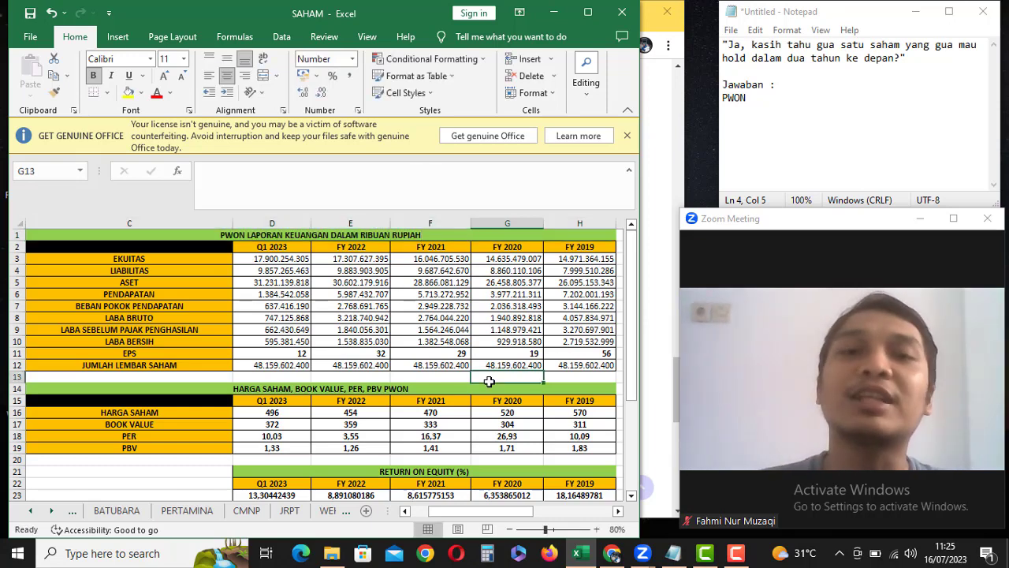
# - Examine PWON's equity (EKUITAS) row in the financial table across the years up to Q1 2023
pyautogui.press('Up')
pyautogui.press('Up')
pyautogui.press('Up')
pyautogui.press('Up')
pyautogui.press('Up')
pyautogui.press('Up')
pyautogui.press('Up')
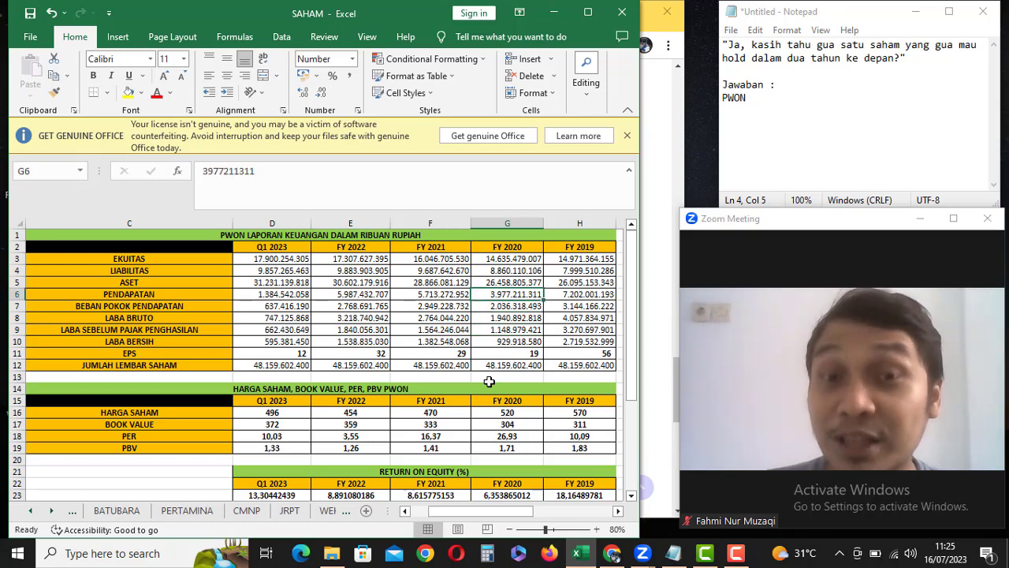
pyautogui.press('Up')
pyautogui.press('Up')
pyautogui.press('Up')
pyautogui.press('Left')
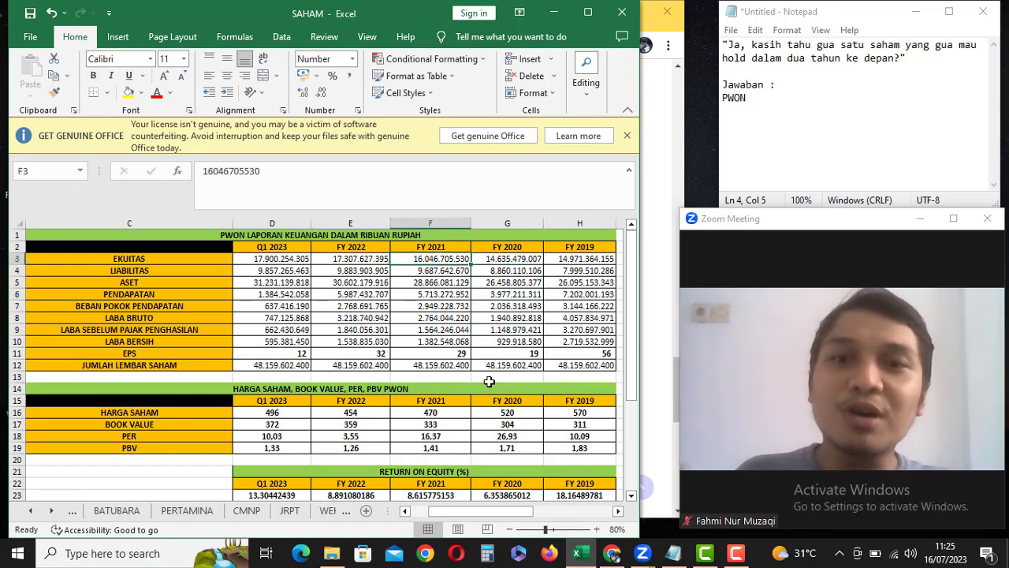
pyautogui.press('Left')
pyautogui.press('Left')
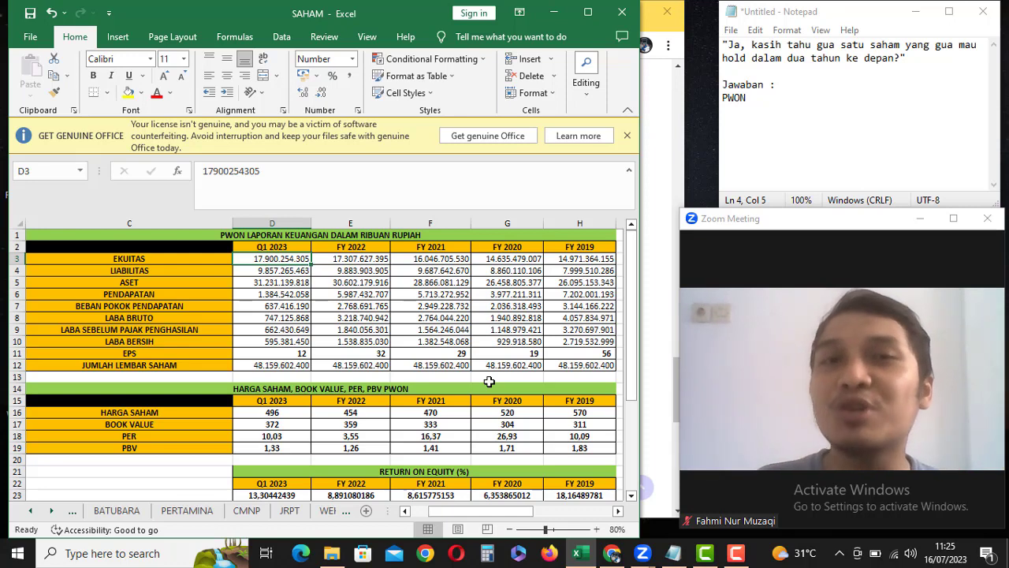
# - Compare the total assets (ASET) of Q1 2023 with FY 2019, and check the FY 2019 revenue (PENDAPATAN)
pyautogui.press('Down')
pyautogui.press('Down')
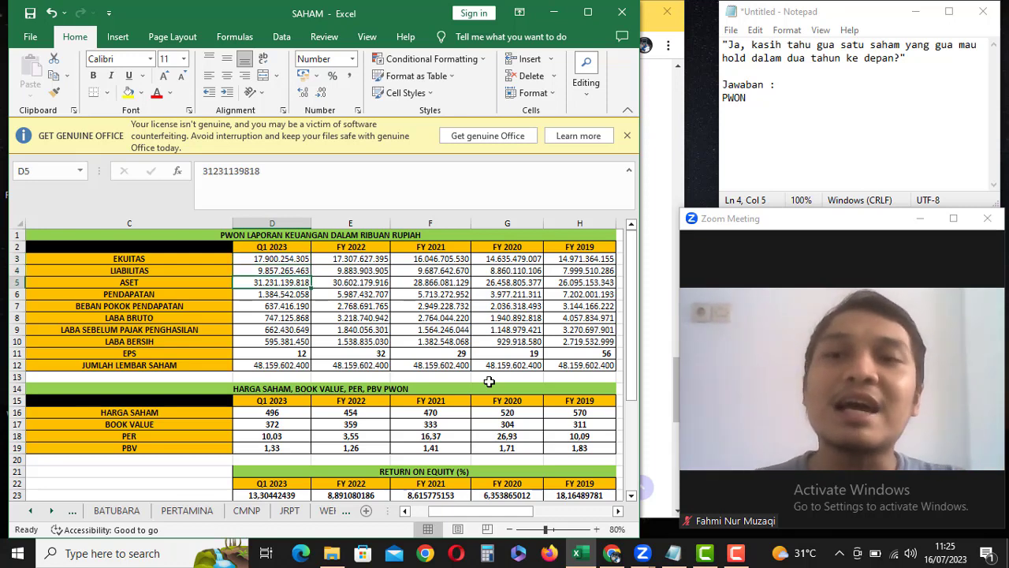
pyautogui.press('Up')
pyautogui.press('Right')
pyautogui.press('Right')
pyautogui.press('Right')
pyautogui.press('Right')
pyautogui.press('Down')
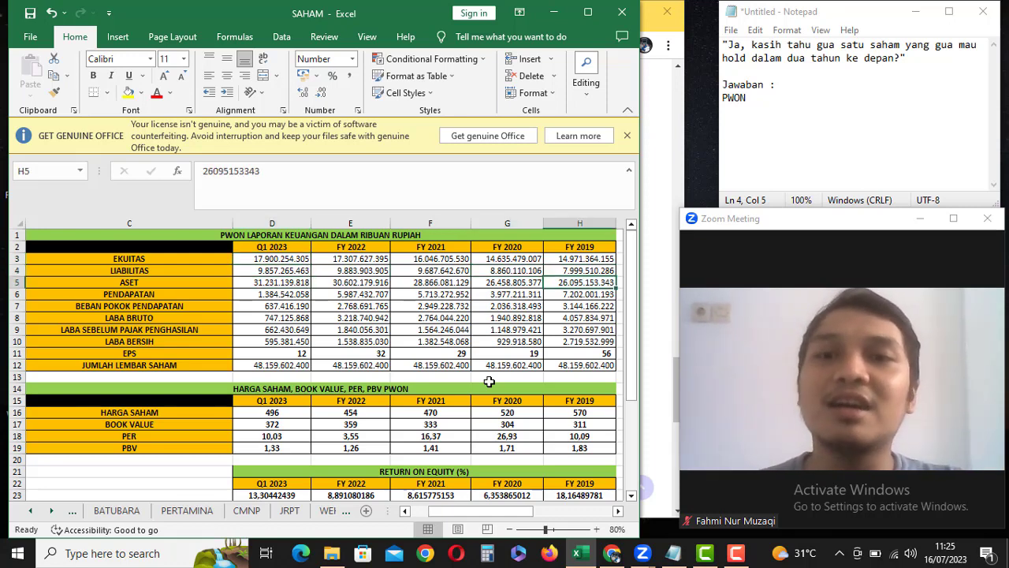
pyautogui.press('Down')
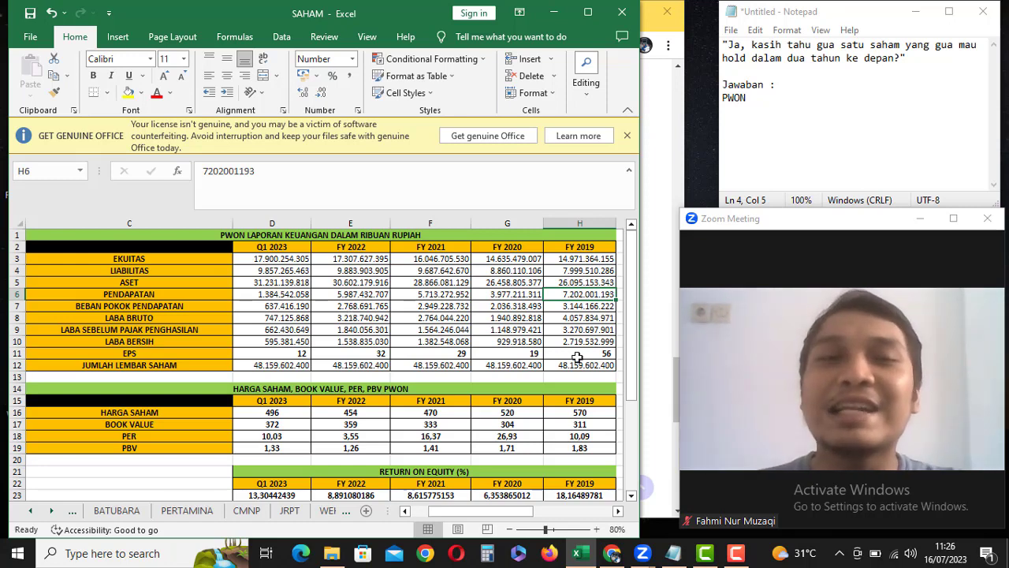
# - Check PWON's price history chart in Chrome, then the FY 2020 share price and book value in the Excel workbook
pyautogui.click(860, 166)
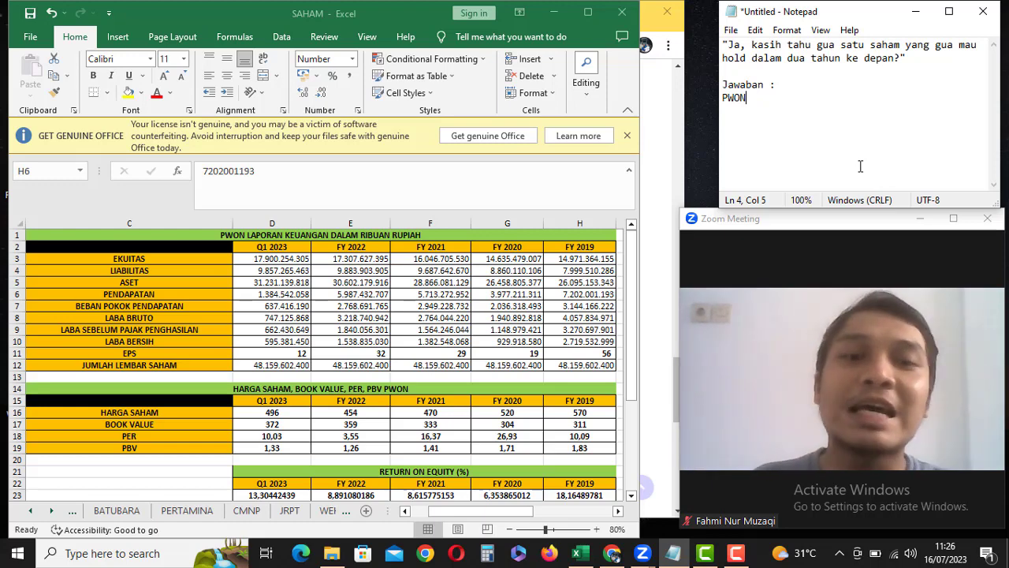
pyautogui.click(612, 556)
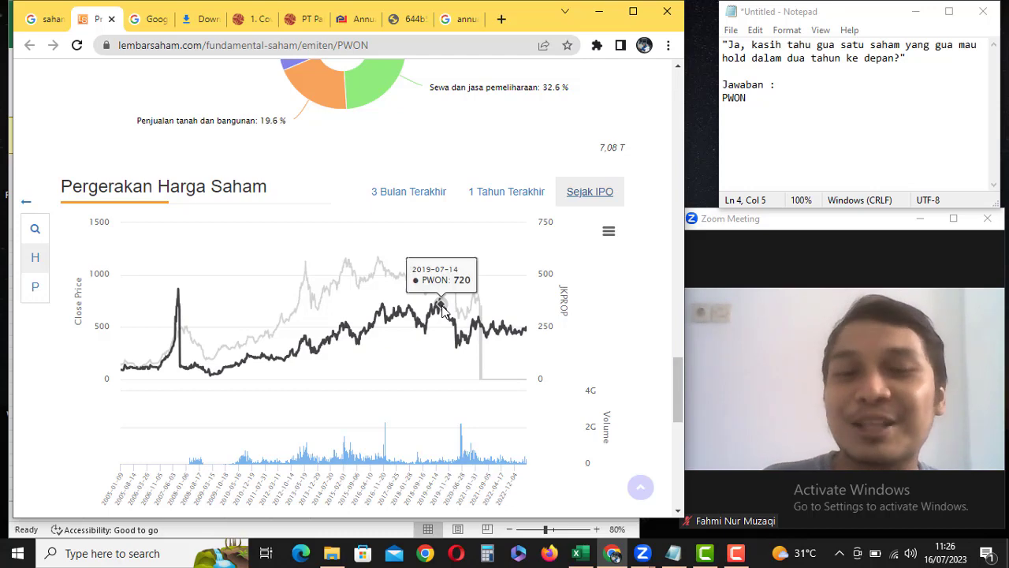
pyautogui.click(580, 549)
pyautogui.click(513, 410)
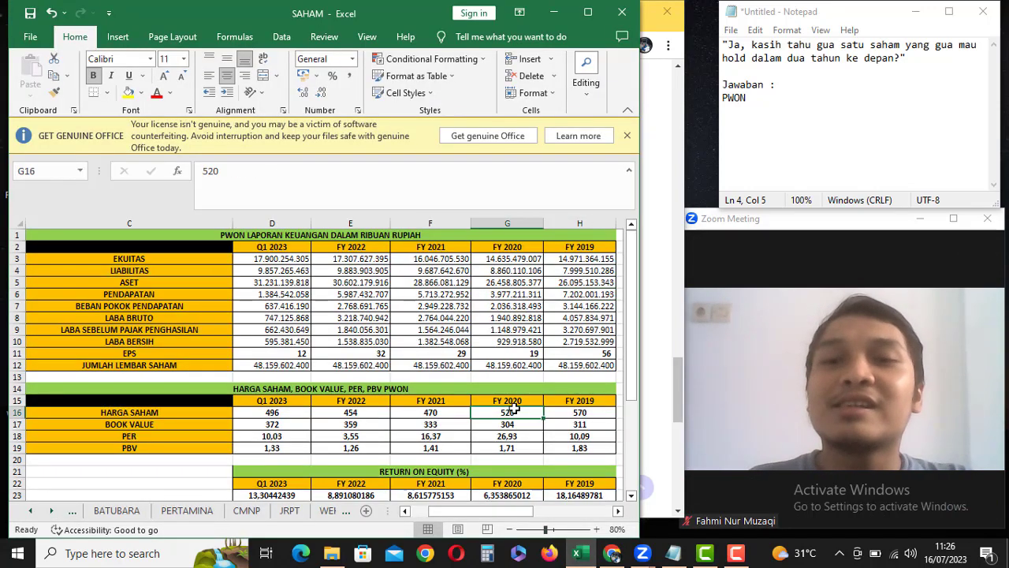
pyautogui.press('Down')
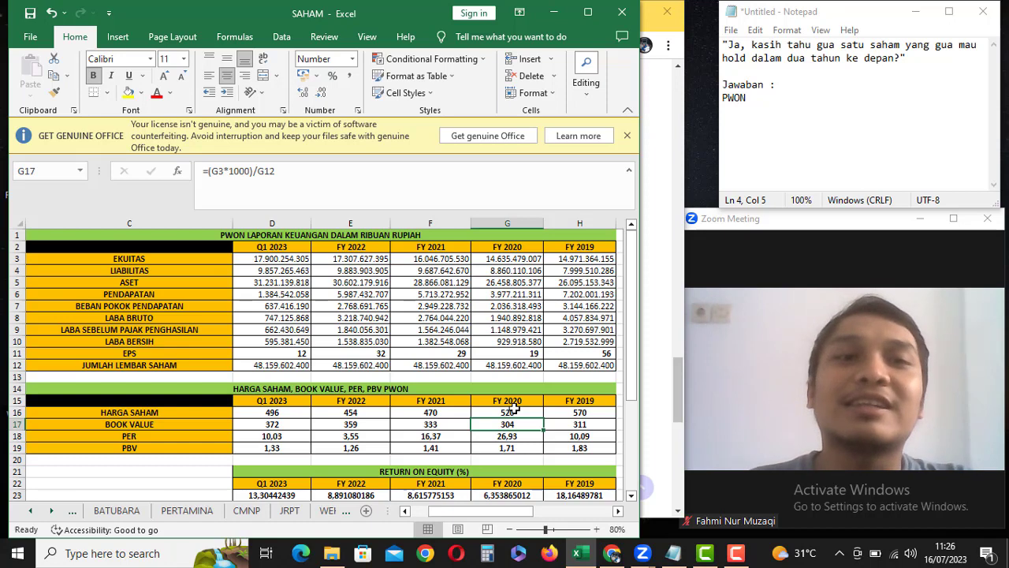
# - In the Notepad note, add a "Plus" section under PWON listing "1. Big caps/bluechips" and "2. Keuangan sehat"
pyautogui.click(847, 143)
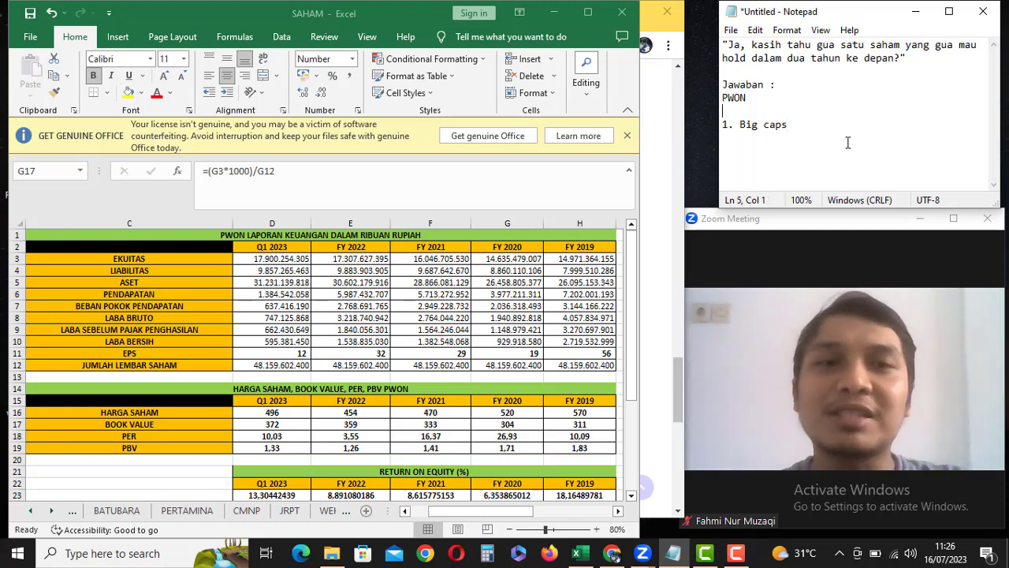
pyautogui.press('Return')
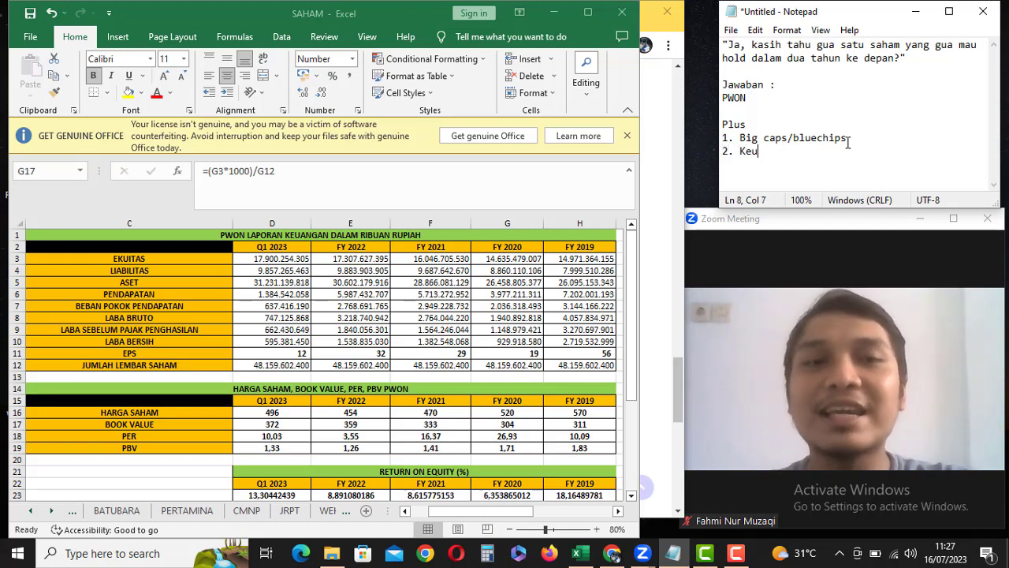
pyautogui.write('ngan sehat')
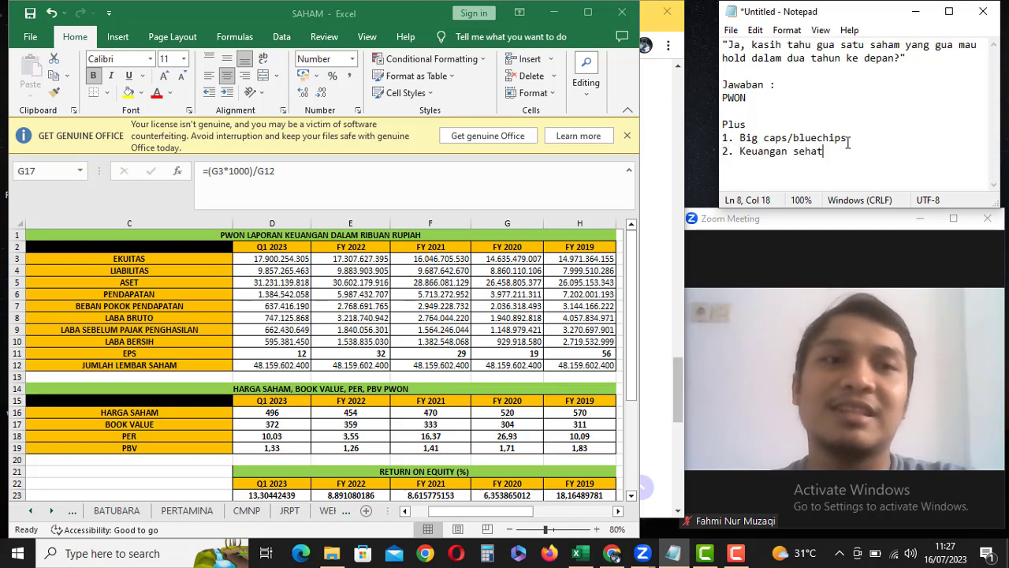
# - In Chrome, view Pakuwon Jati's Q1 2023 and 2022 financial statements and its annual report, then return to the PWON profile page
pyautogui.click(612, 554)
pyautogui.click(246, 19)
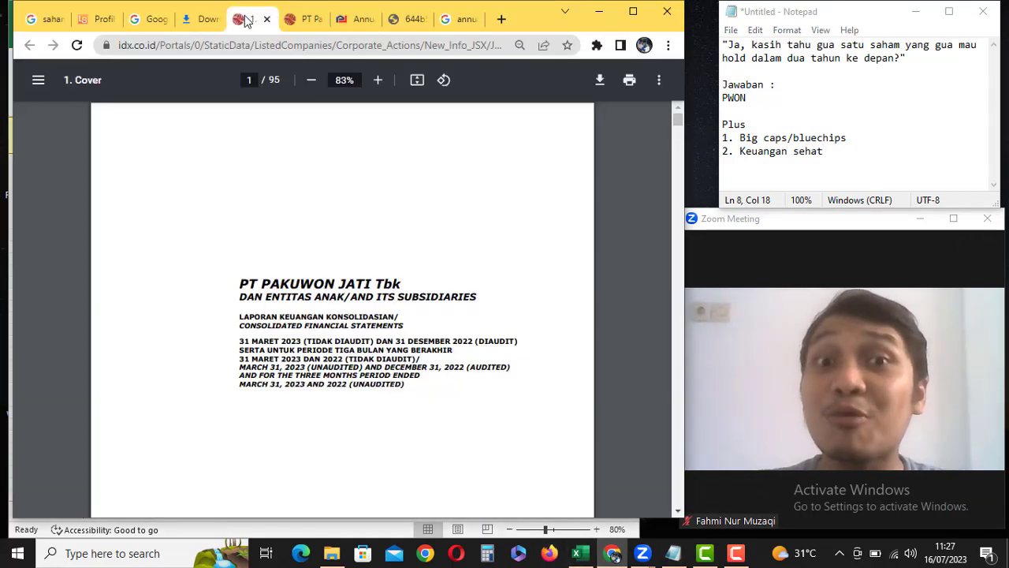
pyautogui.scroll(-5, 365, 295)
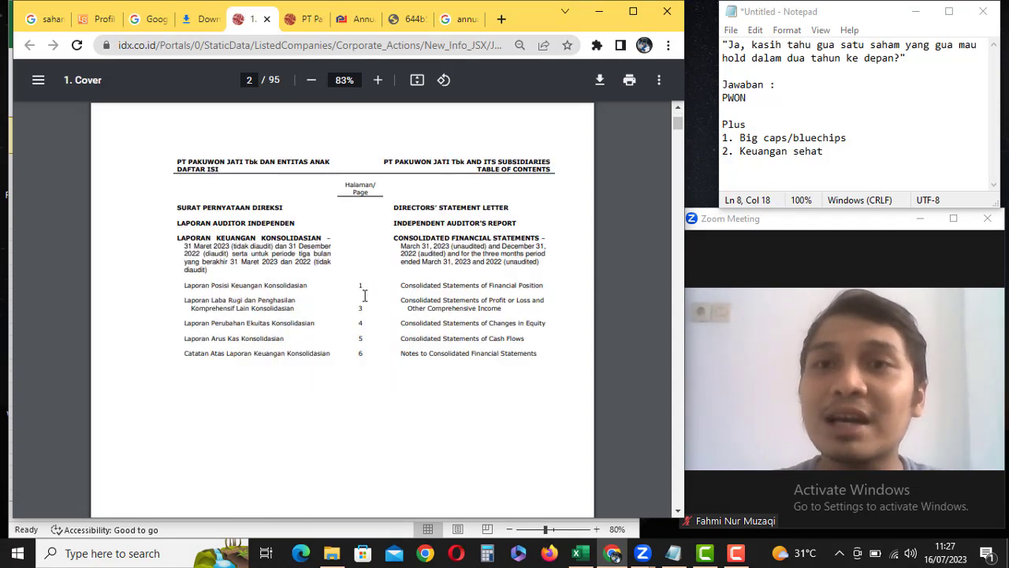
pyautogui.click(289, 20)
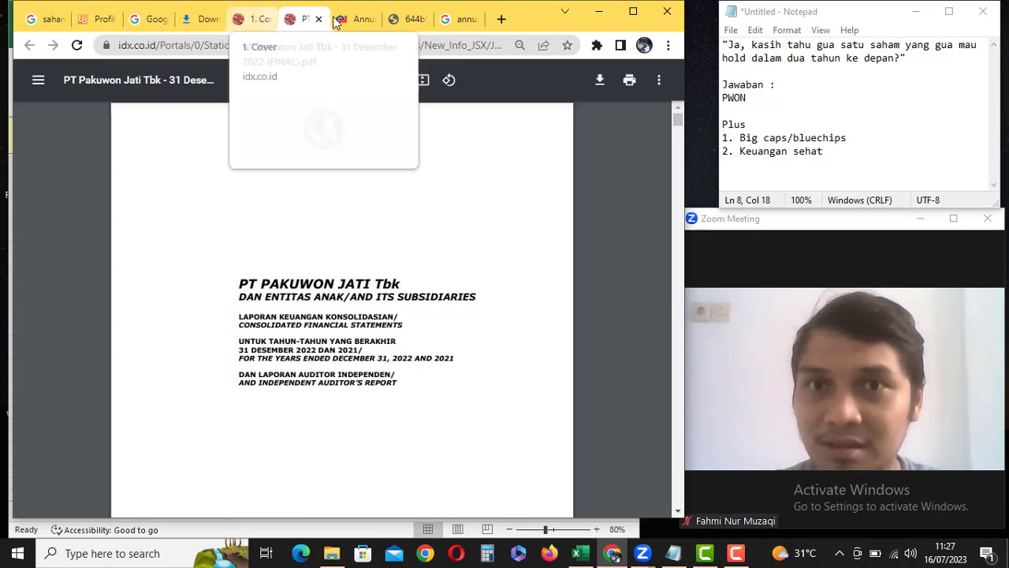
pyautogui.click(410, 20)
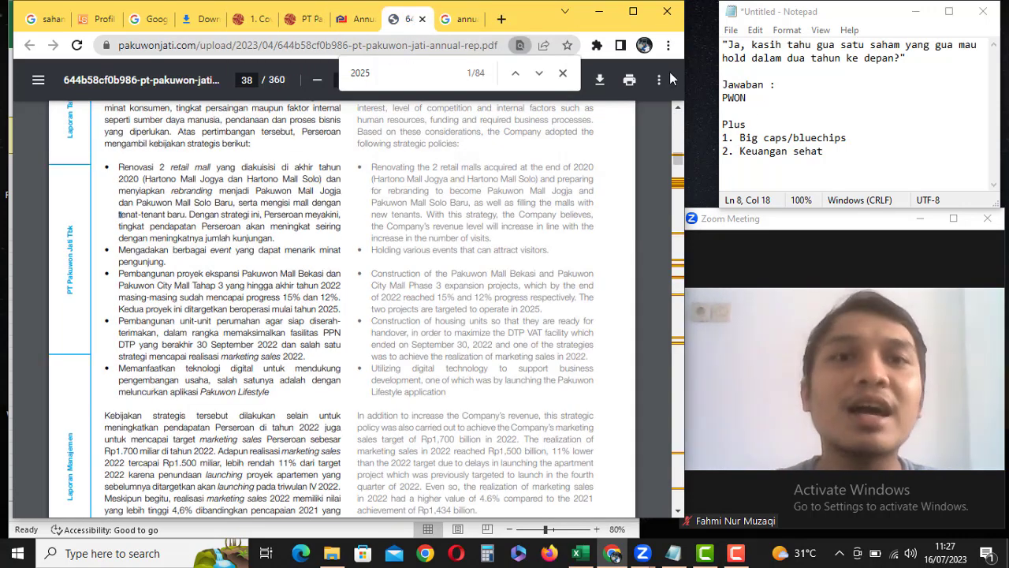
pyautogui.click(101, 22)
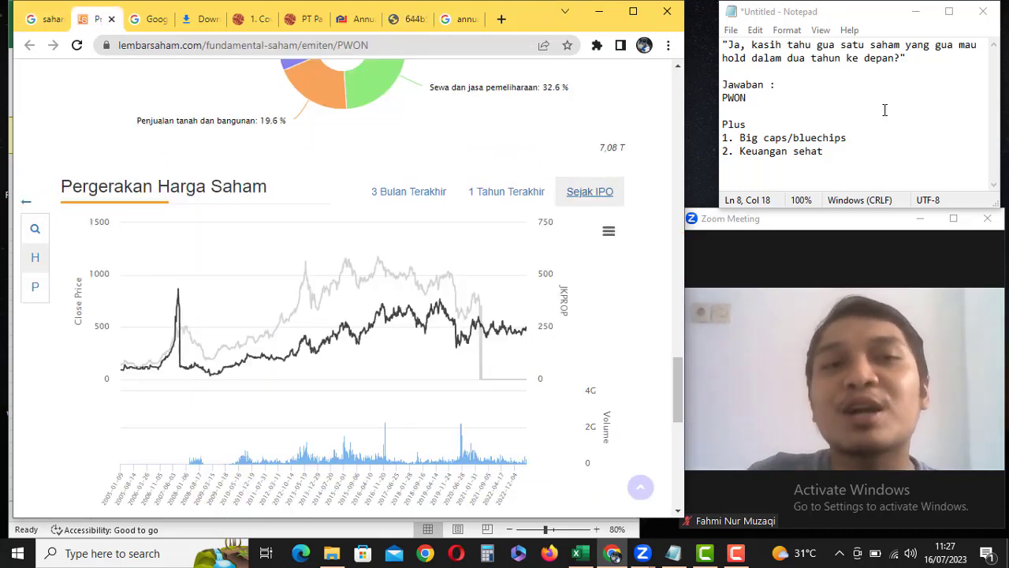
# - In the Notepad note, append "100%" to the second Plus point, "Keuangan sehat"
pyautogui.click(885, 145)
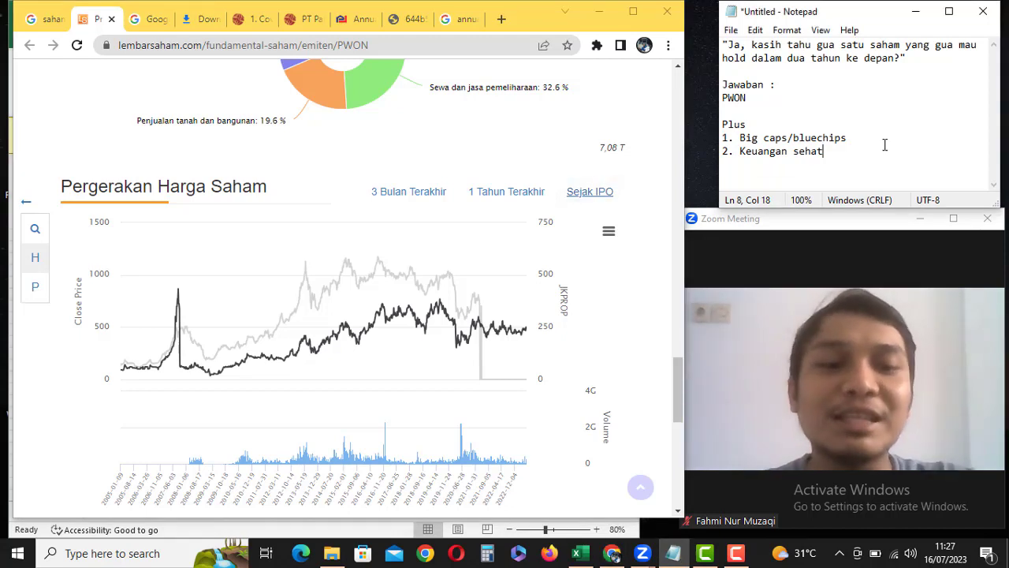
pyautogui.write('100')
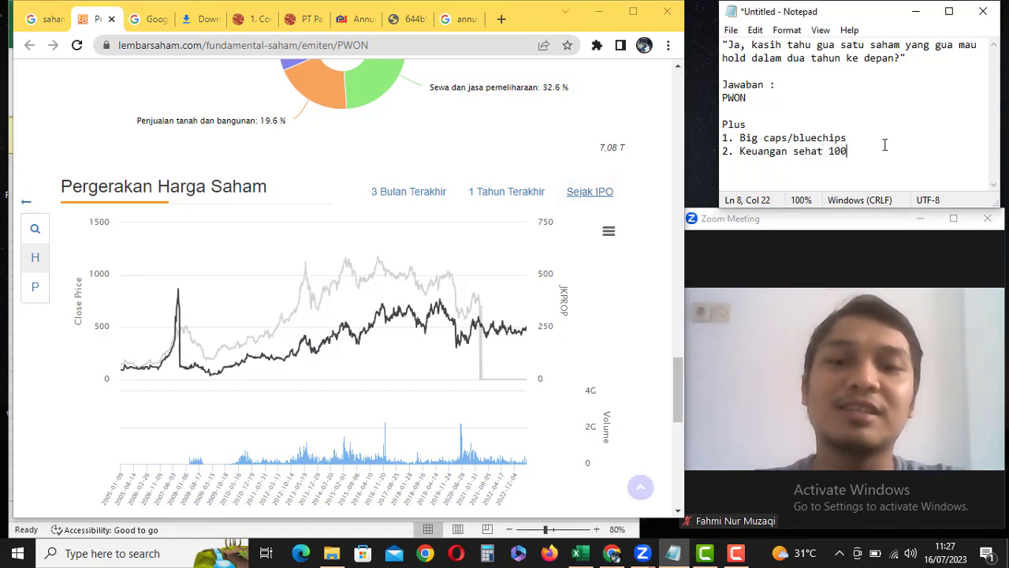
pyautogui.write('%')
# - Add a third Plus point reading "3. Growth/ekspansi/tumbeh" on a new line
pyautogui.press('Return')
pyautogui.write('3')
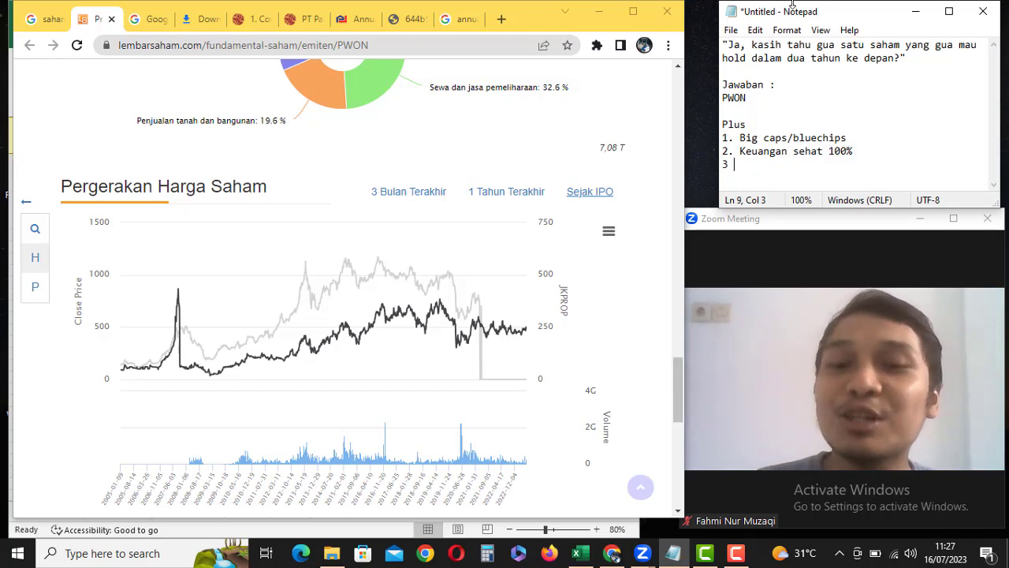
pyautogui.write('Growt')
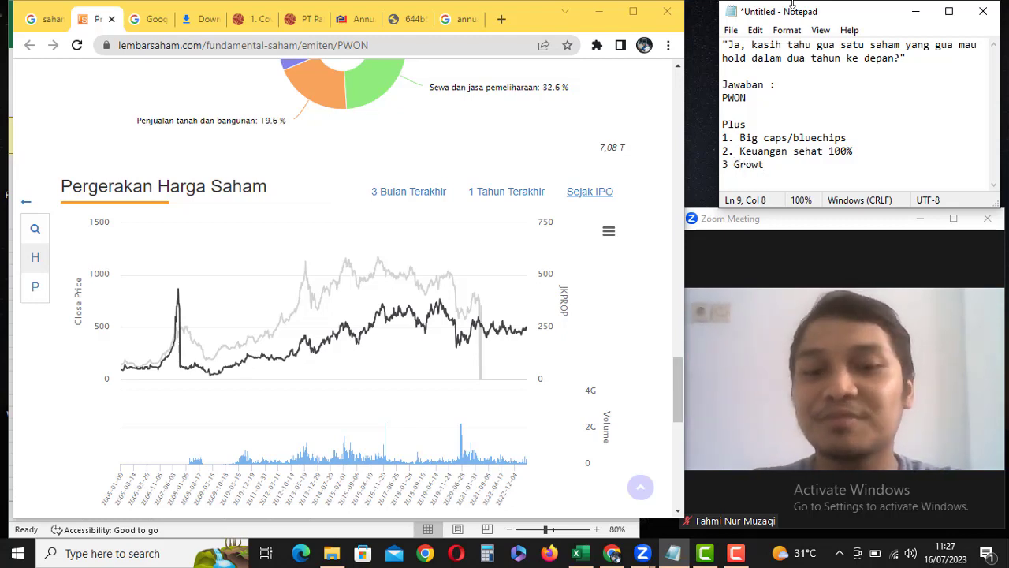
pyautogui.write('h/ekspa')
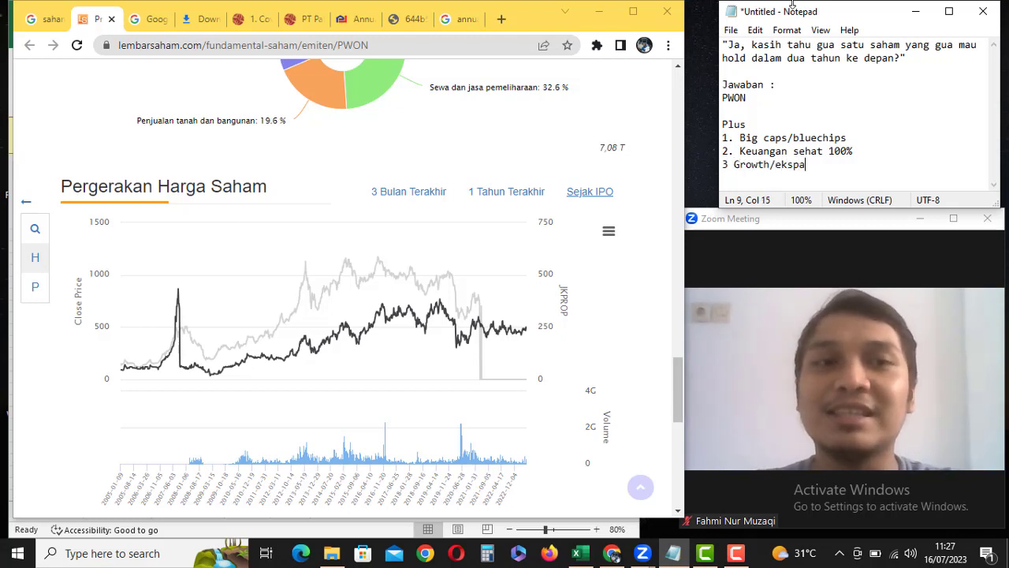
pyautogui.write('nsi')
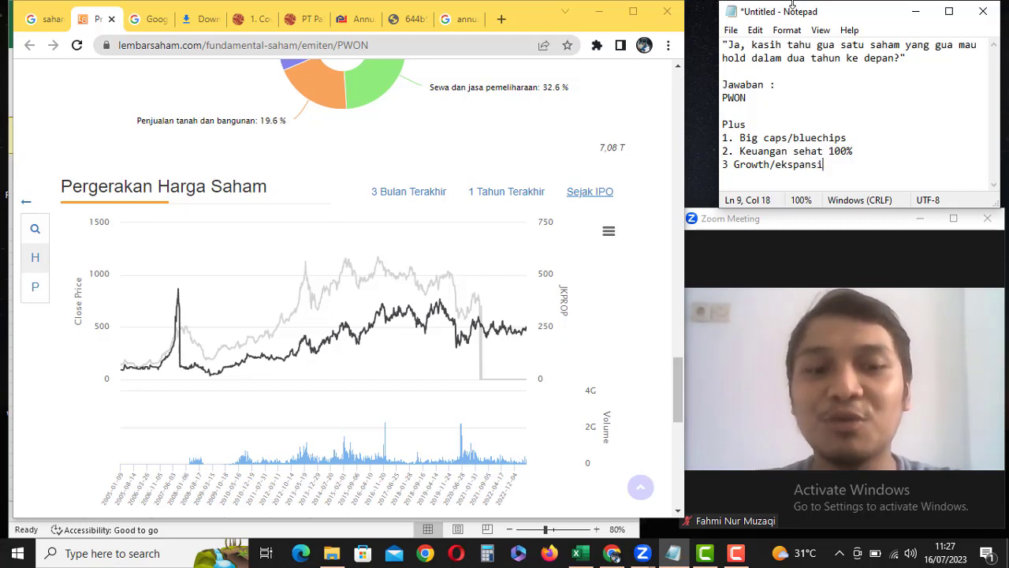
pyautogui.write('/un')
pyautogui.press('BackSpace')
pyautogui.press('BackSpace')
pyautogui.write('tu')
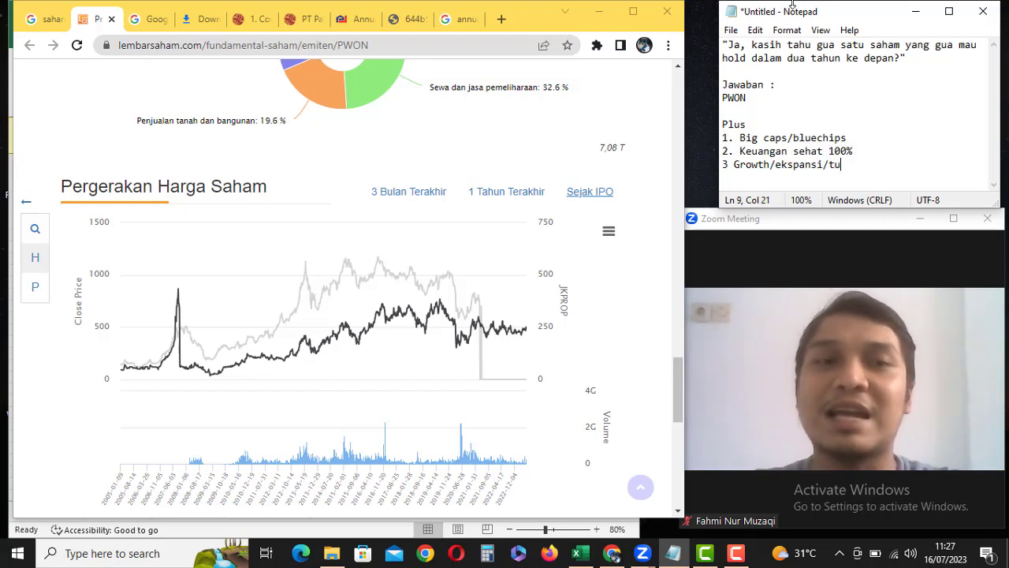
pyautogui.write('mbeh')
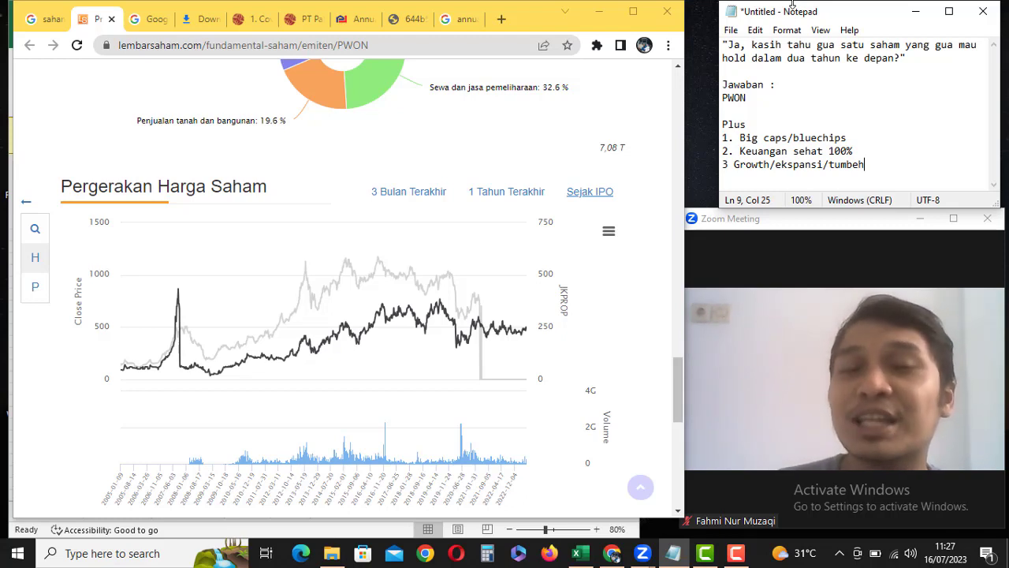
pyautogui.click(728, 167)
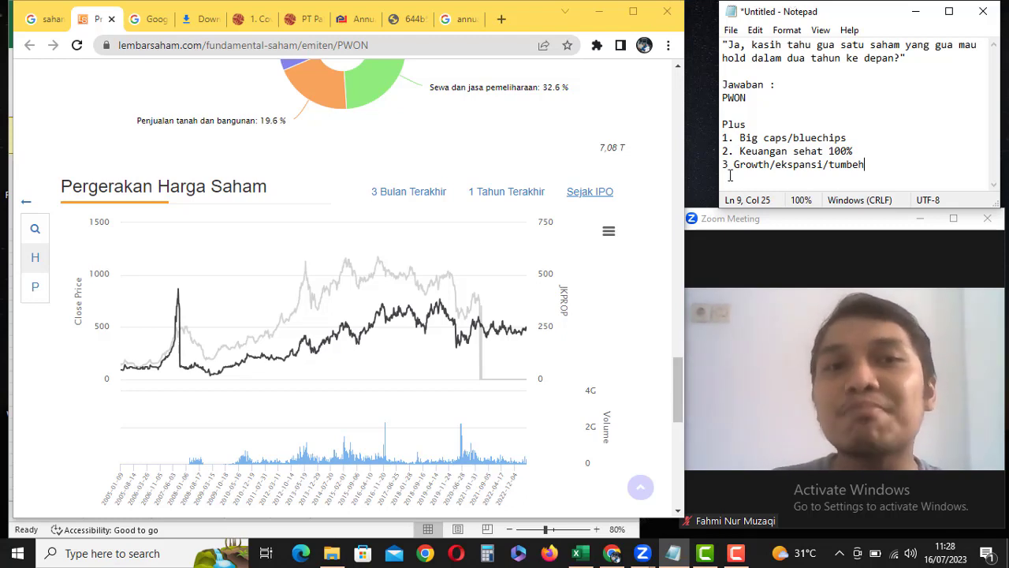
pyautogui.write('.')
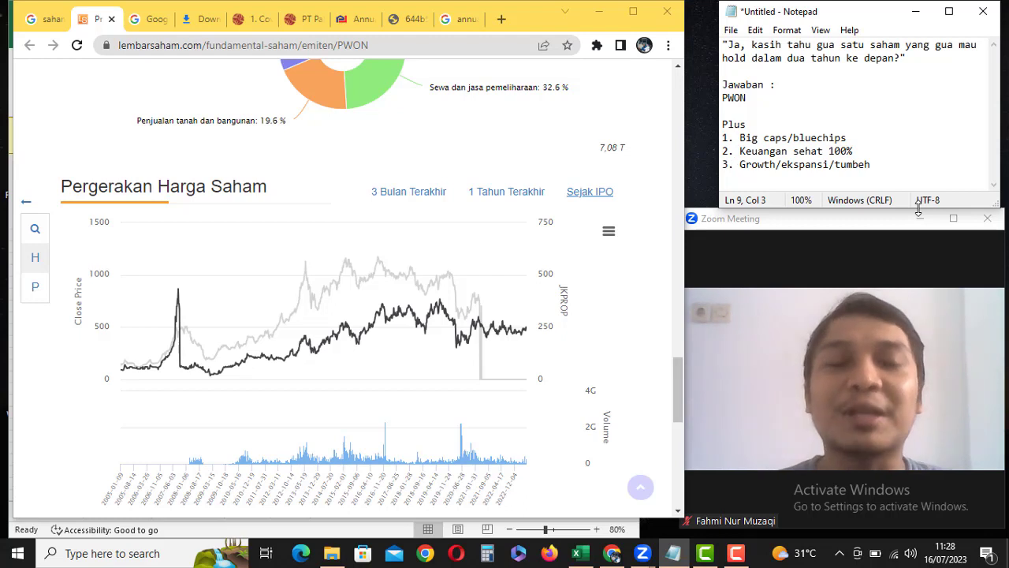
# - Add the opening of a parenthetical remark, "(membaiknya ekonomi", to the end of the third Plus point
pyautogui.press('End')
pyautogui.press('Left')
pyautogui.press('Left')
pyautogui.press('Left')
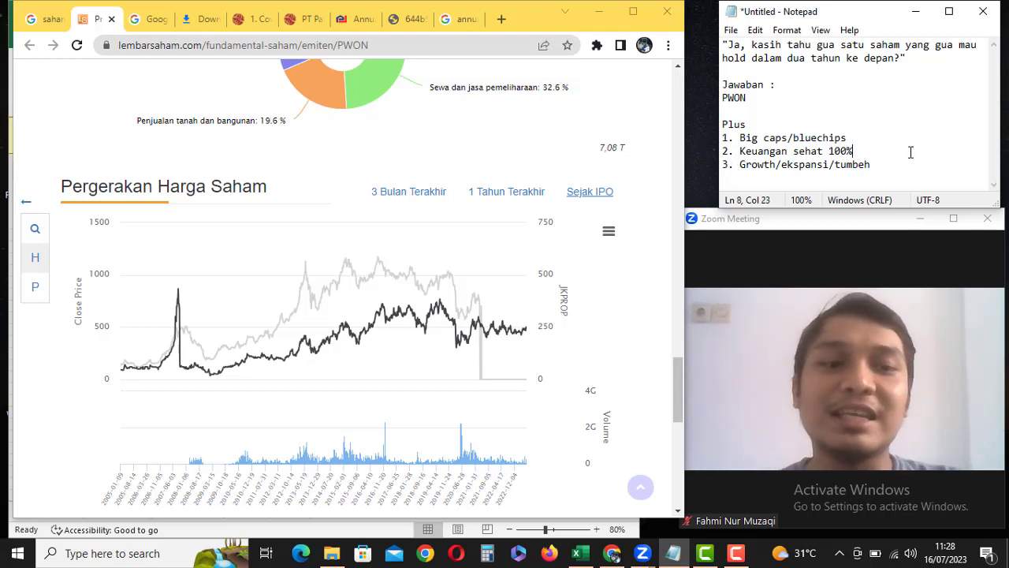
pyautogui.press('Delete')
pyautogui.write('b')
pyautogui.press('End')
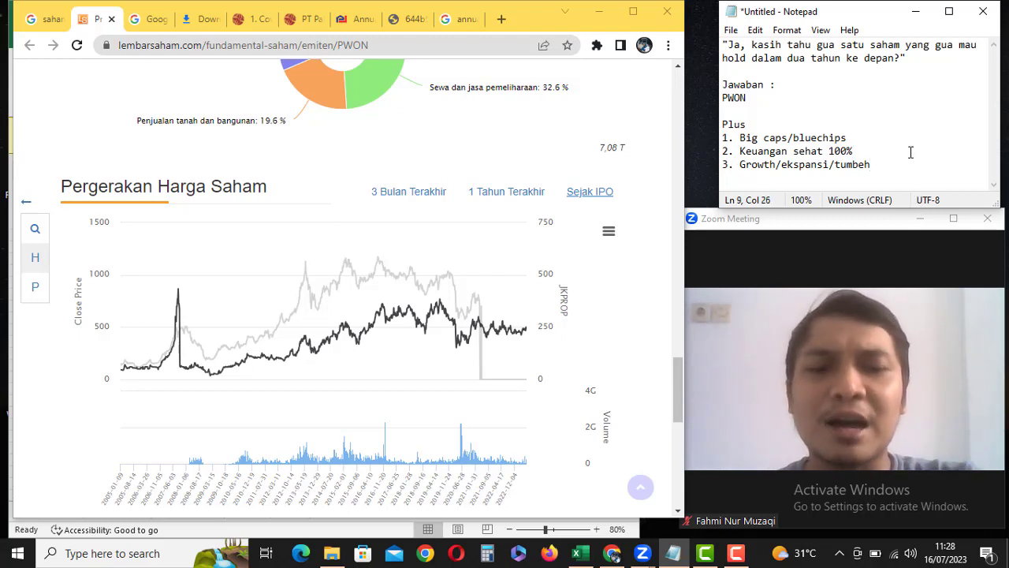
pyautogui.write('(memb')
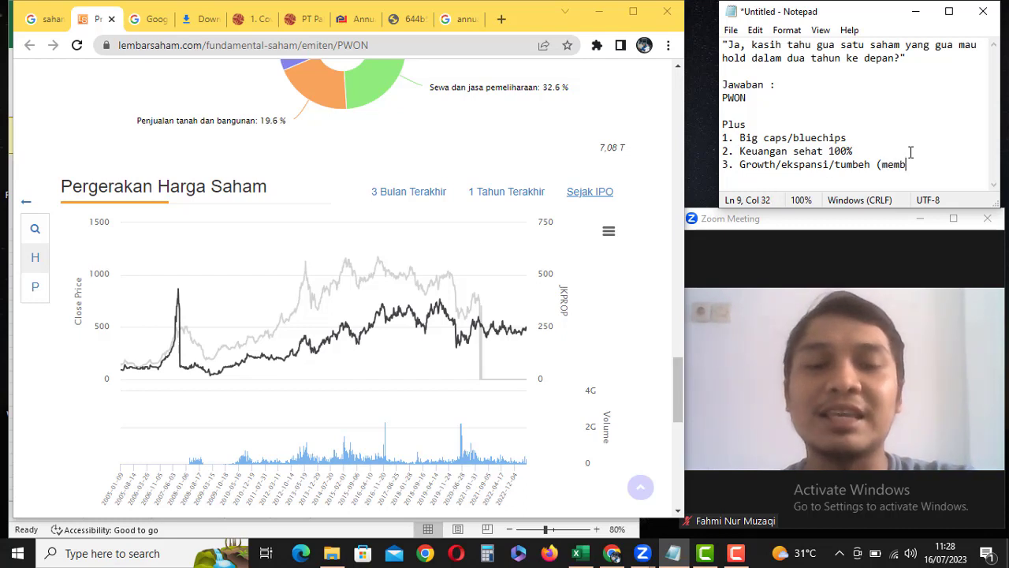
pyautogui.write('aiknya ek')
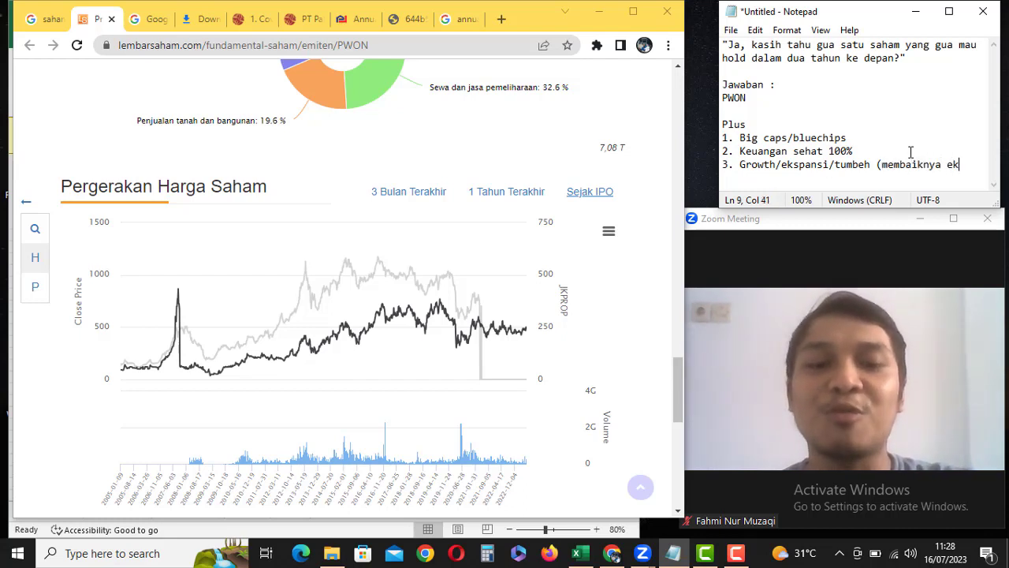
pyautogui.write('onomi')
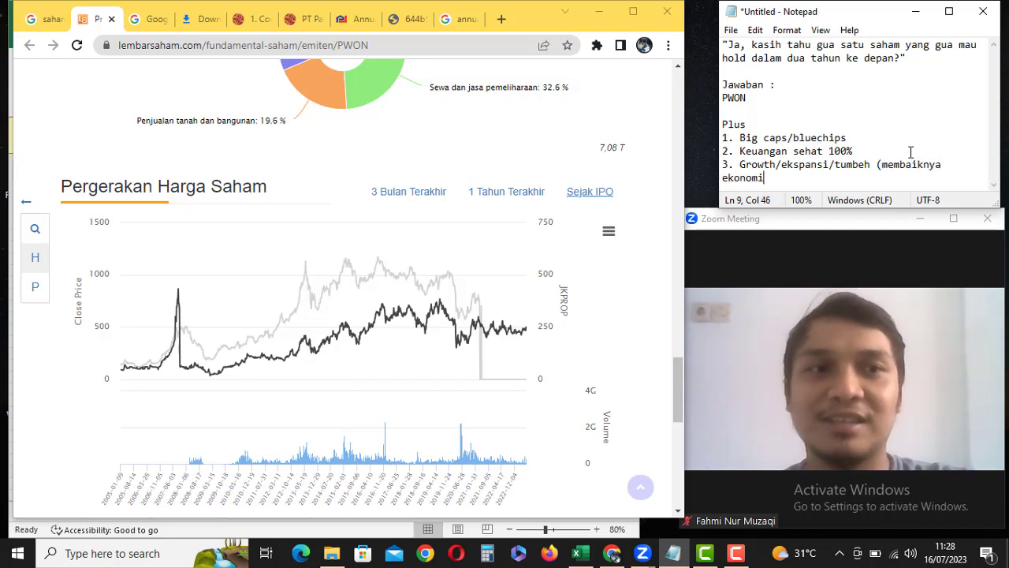
pyautogui.click(735, 557)
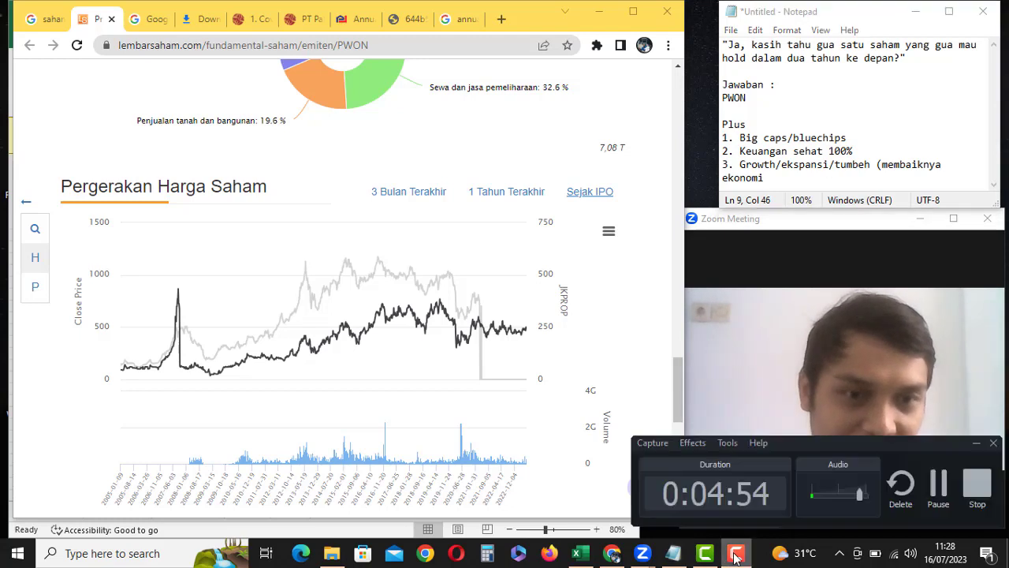
pyautogui.click(975, 449)
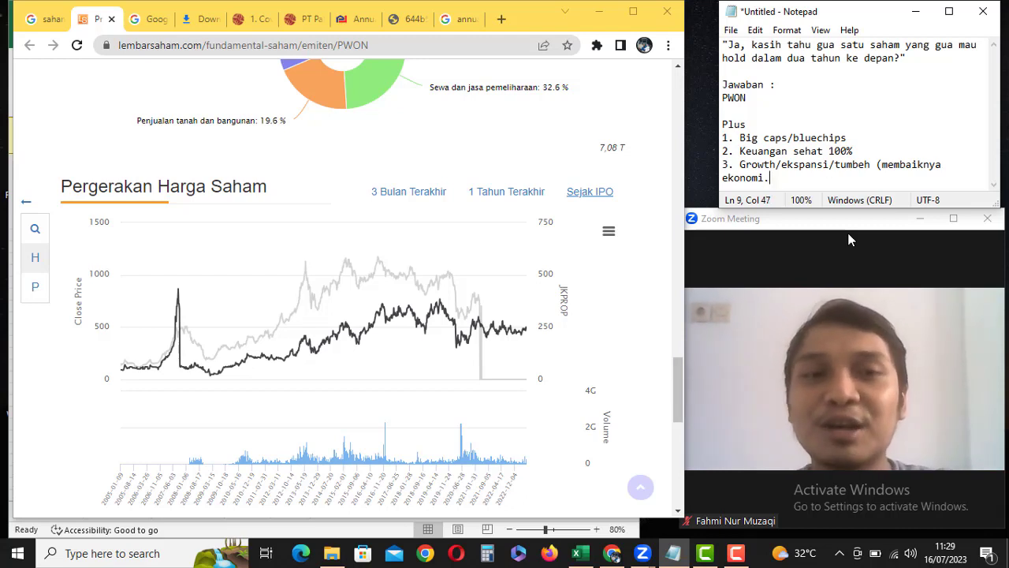
# - Continue the parenthetical remark in the third Plus point with ", ekspansi"
pyautogui.press('BackSpace')
pyautogui.write(', ek')
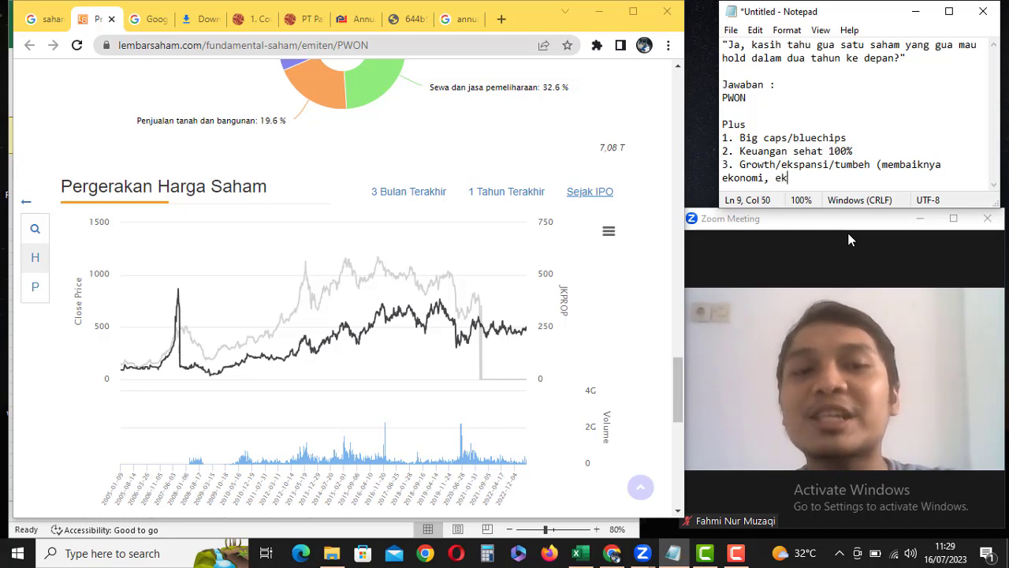
pyautogui.write('spansi')
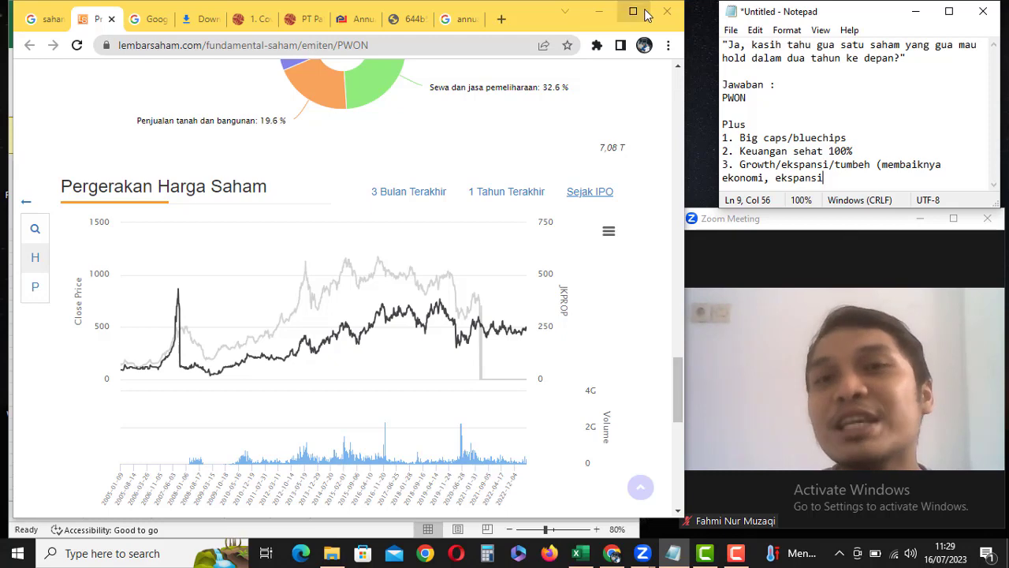
# - In the Excel workbook, compare PWON's revenue (PENDAPATAN) for FY 2019, Q1 2023 and FY 2022
pyautogui.click(588, 553)
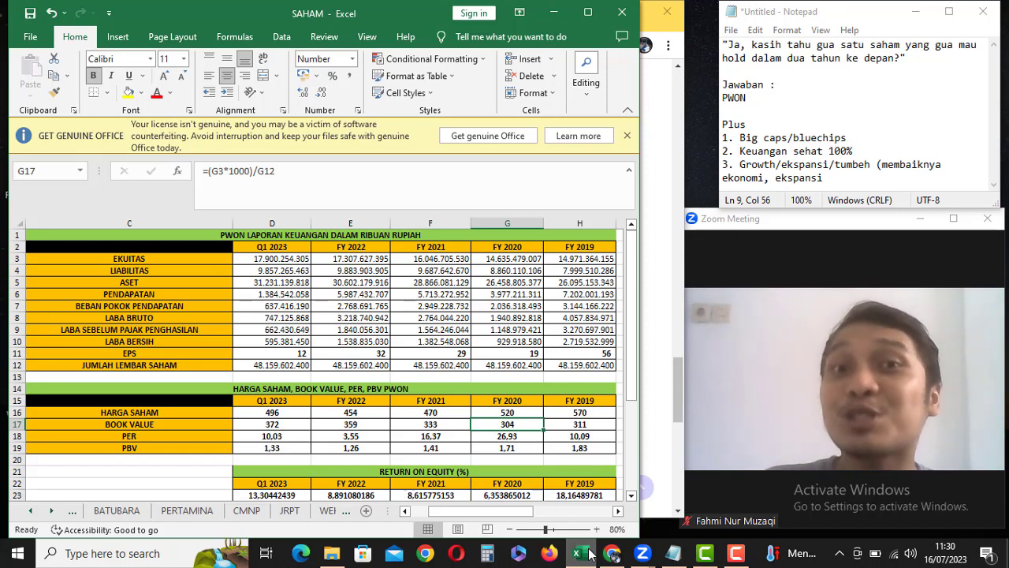
pyautogui.click(579, 297)
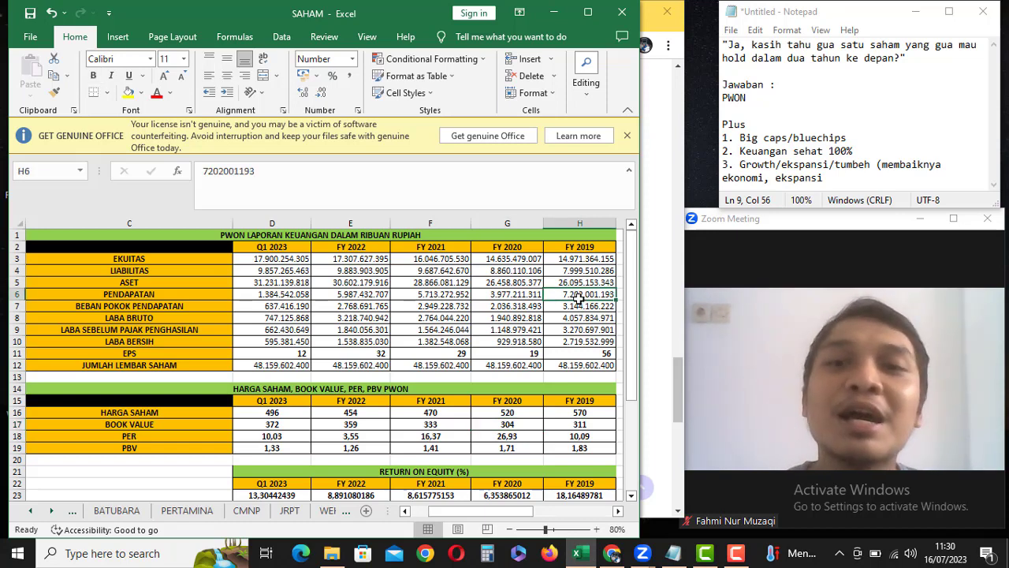
pyautogui.click(284, 295)
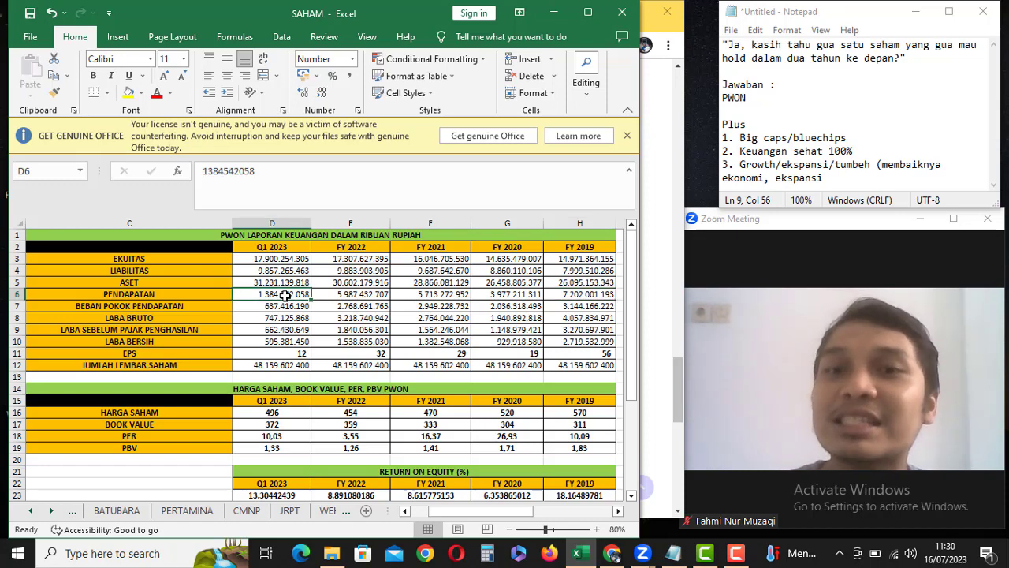
pyautogui.click(353, 301)
pyautogui.press('Up')
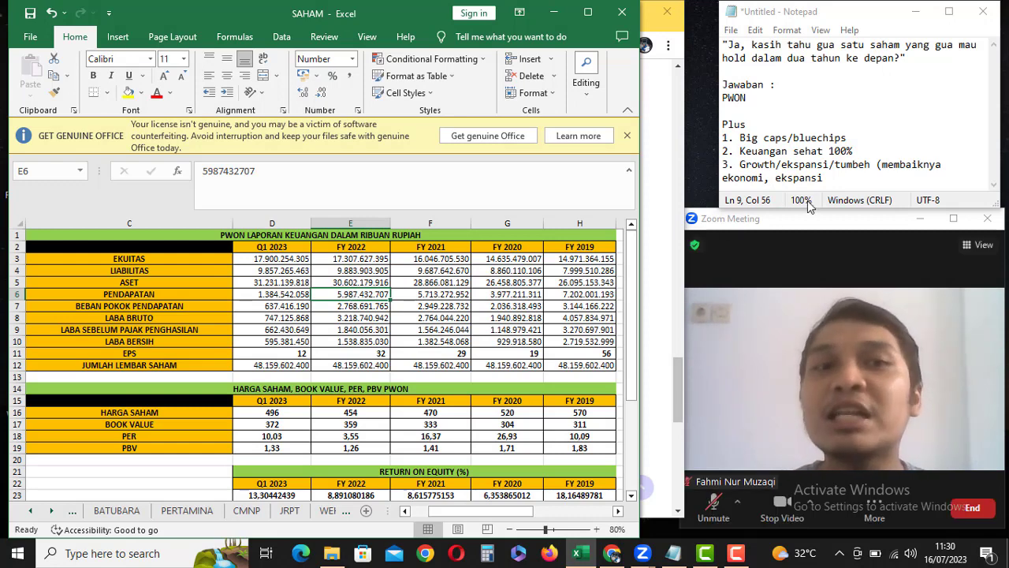
# - In the Notepad note, close the third point's parenthesis and add "4. Membagikan dividen" followed by a blank line
pyautogui.click(838, 182)
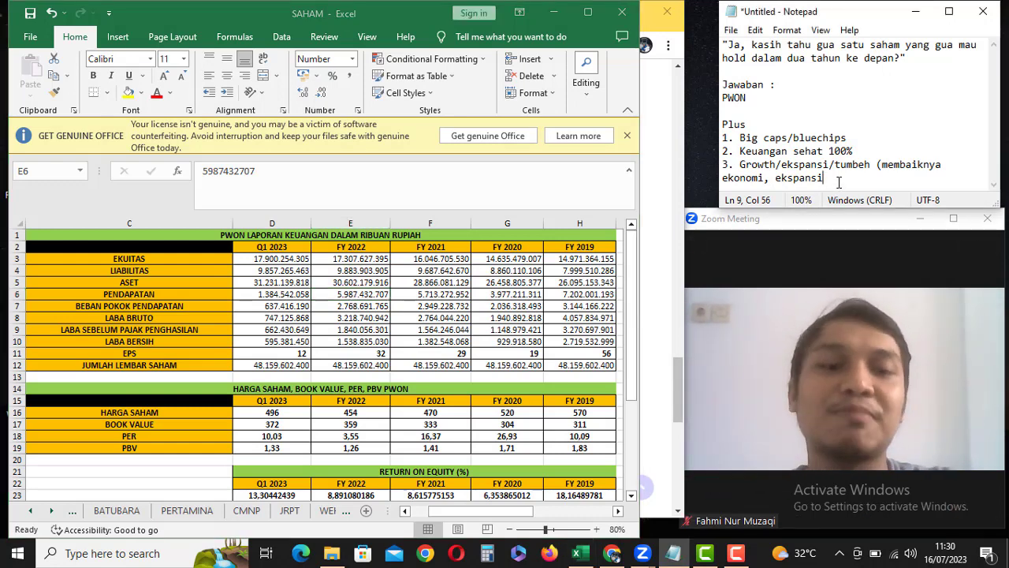
pyautogui.write(')')
pyautogui.press('Return')
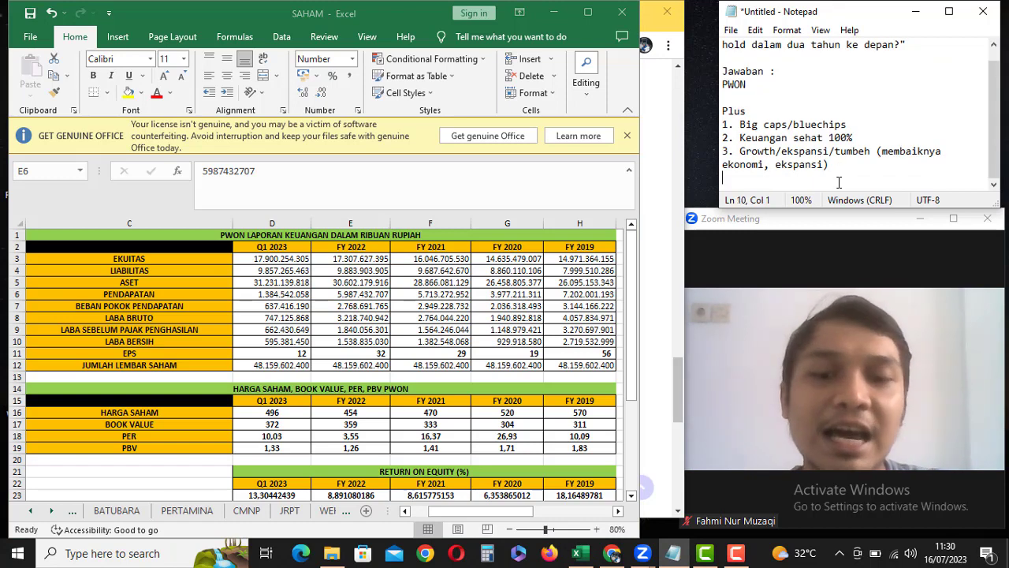
pyautogui.write('4. Memb')
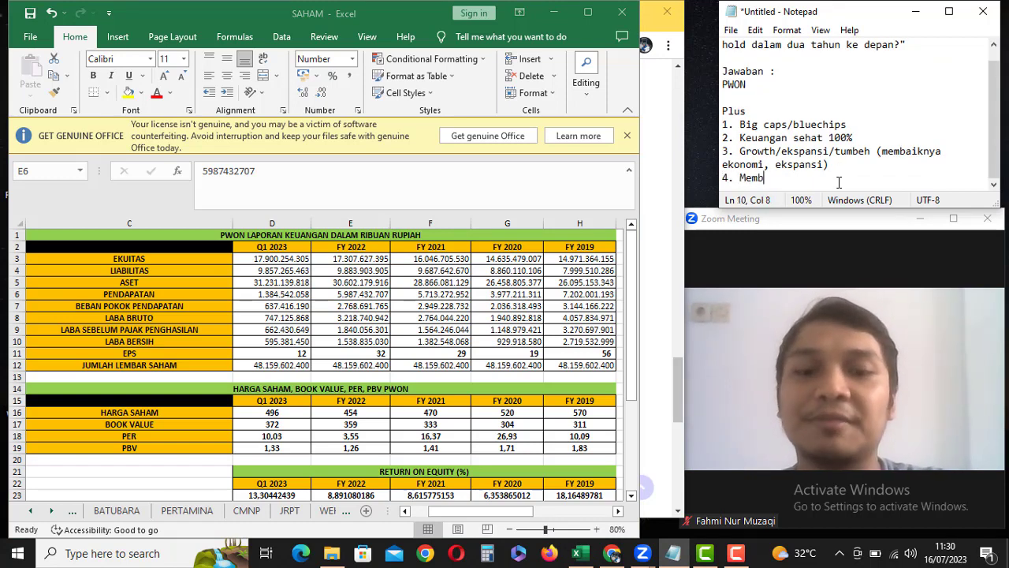
pyautogui.write('agikan dividen')
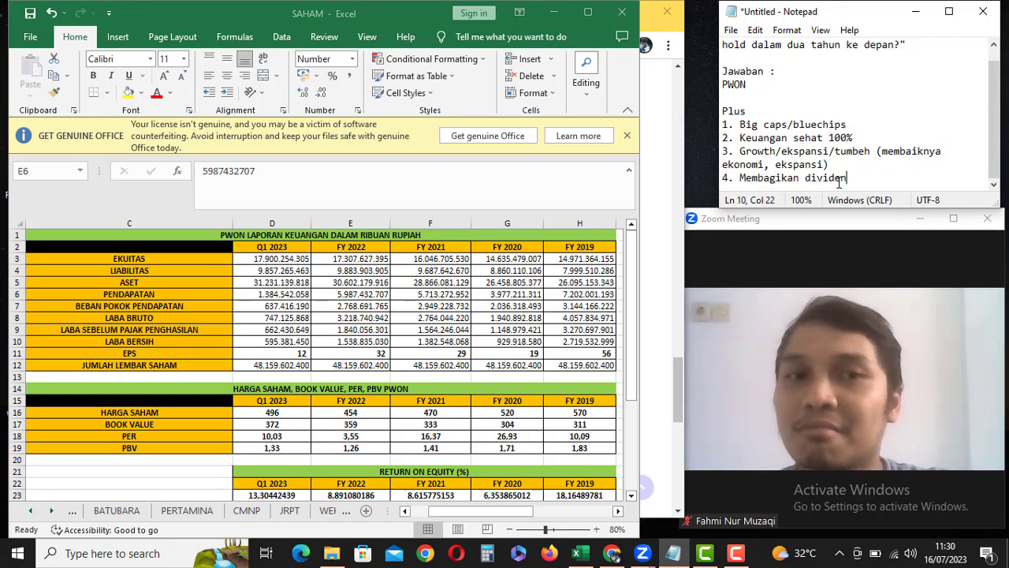
pyautogui.press('Return')
pyautogui.press('Return')
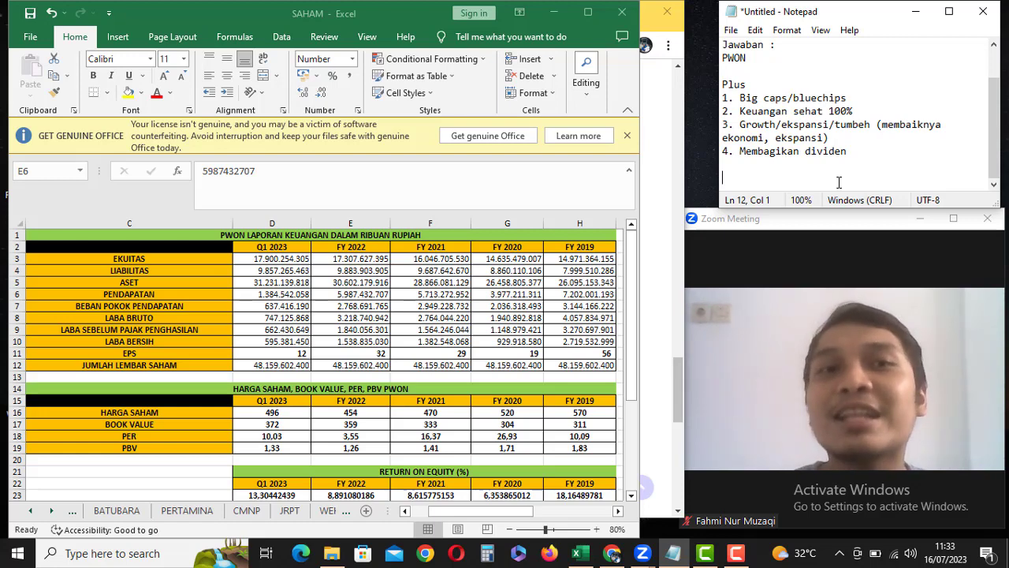
pyautogui.click(846, 137)
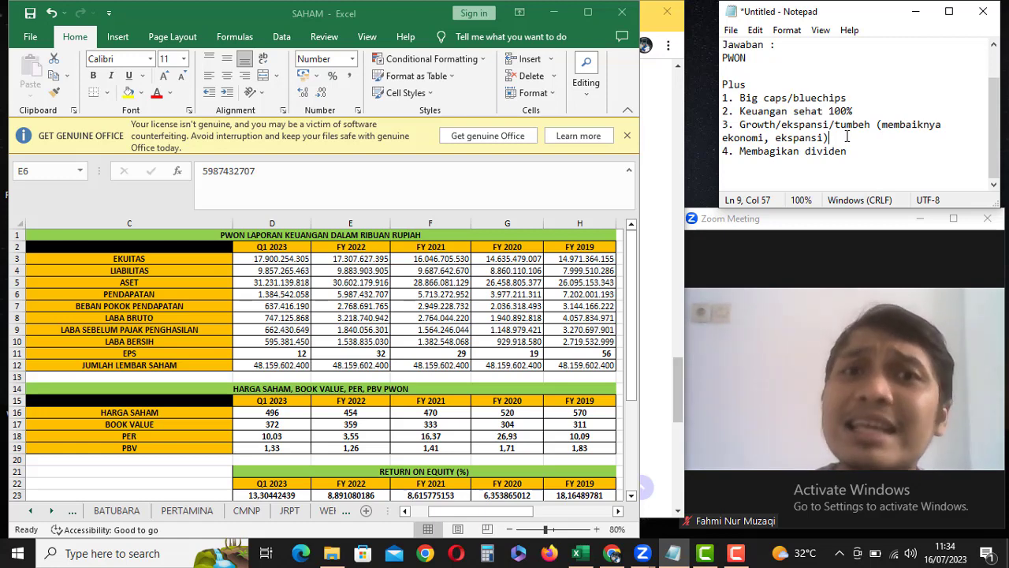
pyautogui.click(874, 151)
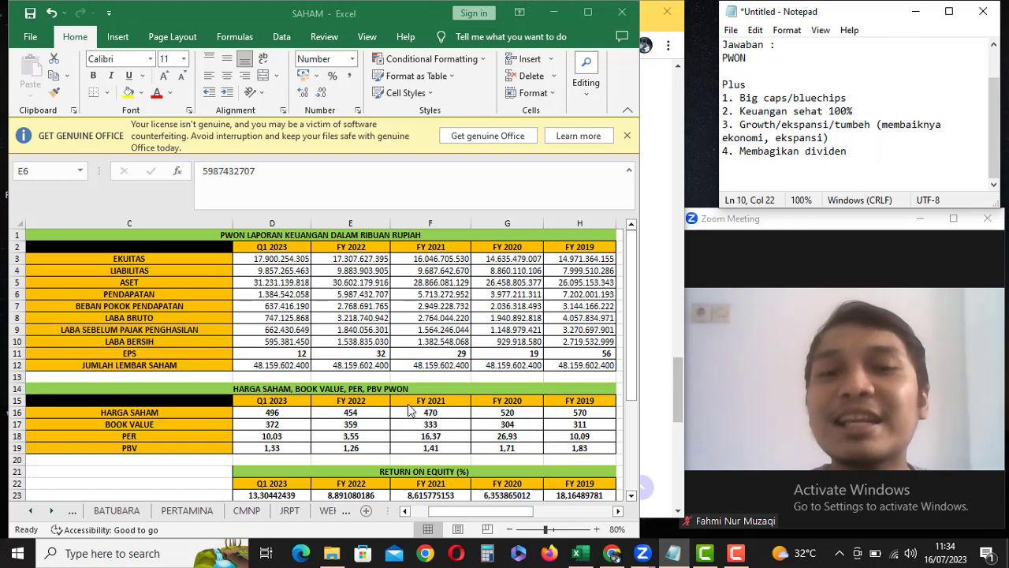
# - In the Excel workbook, check PWON's FY 2022 net profit (LABA BERSIH) and FY 2021 book value
pyautogui.hotkey('alt', 'Tab')
pyautogui.press('Down')
pyautogui.press('Down')
pyautogui.press('Down')
pyautogui.press('Down')
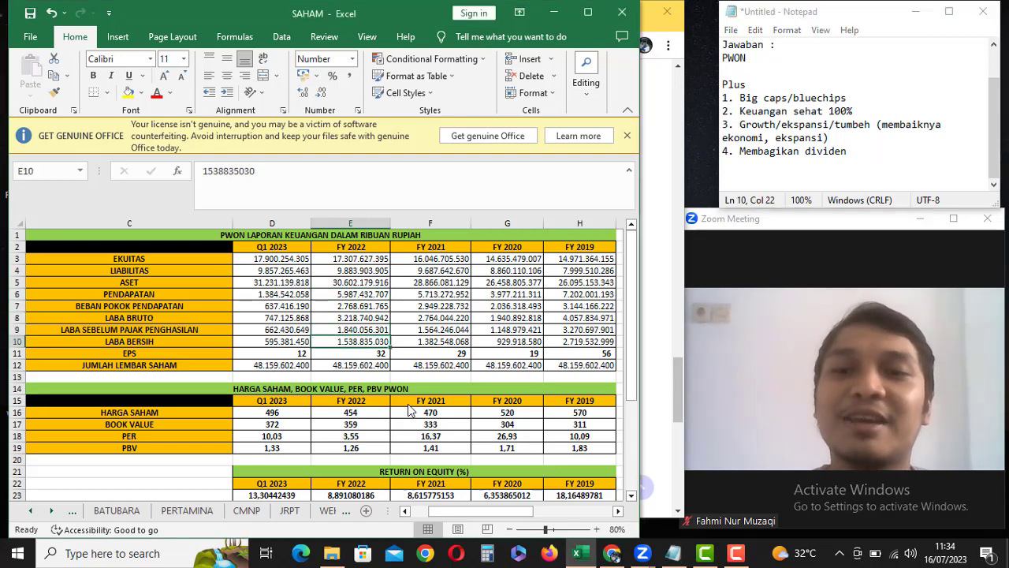
pyautogui.click(462, 425)
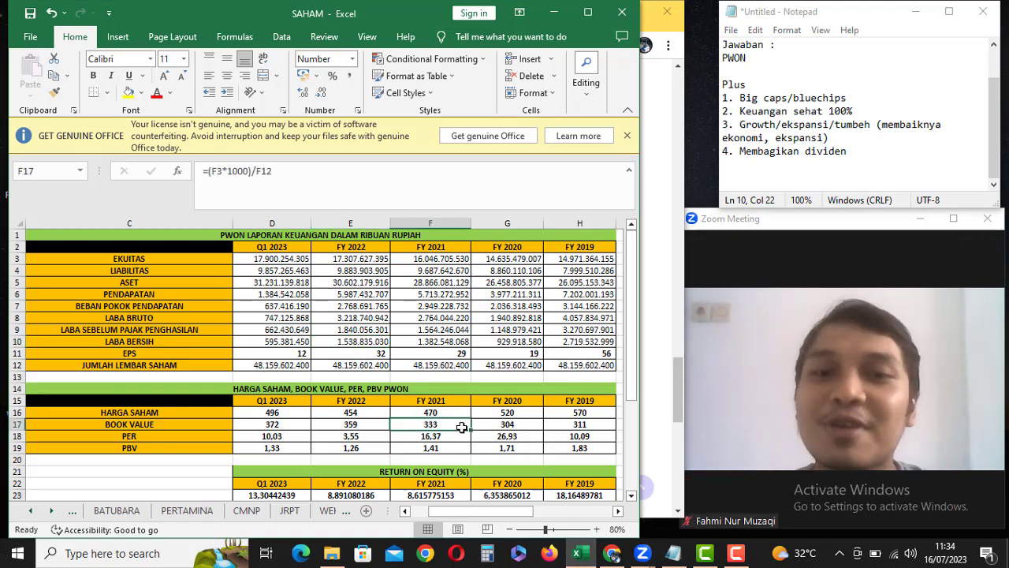
# - Examine PWON's return on equity and net profit margin tables for Q1 2023 through FY 2019, continuing down to return on assets
pyautogui.press('Down')
pyautogui.press('Down')
pyautogui.press('Down')
pyautogui.press('Down')
pyautogui.press('Down')
pyautogui.press('Right')
pyautogui.press('Right')
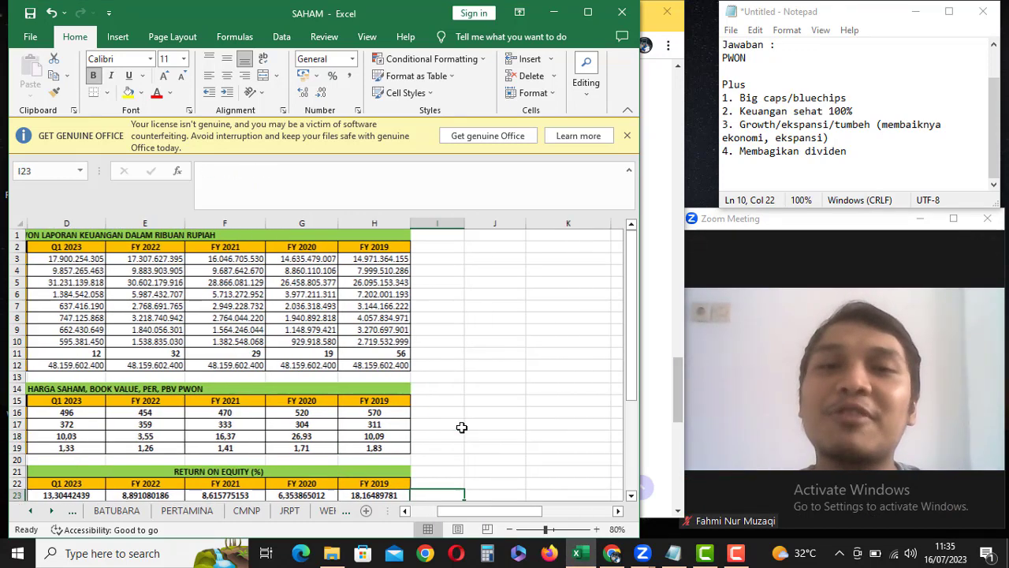
pyautogui.press('Down')
pyautogui.press('Left')
pyautogui.press('Left')
pyautogui.press('Left')
pyautogui.press('Left')
pyautogui.press('Left')
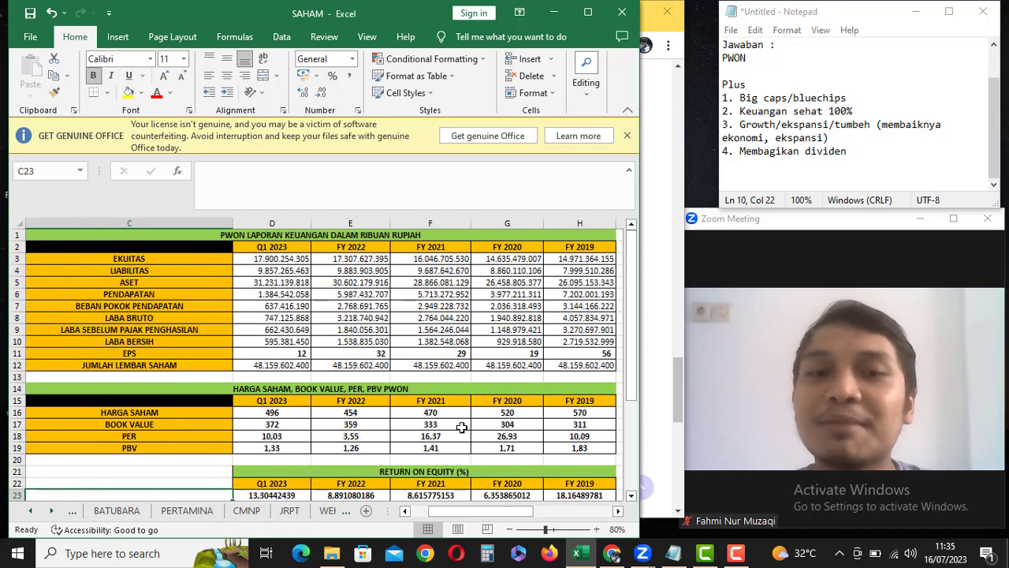
pyautogui.press('Down')
pyautogui.press('Down')
pyautogui.press('Down')
pyautogui.press('Down')
pyautogui.press('Down')
pyautogui.press('Down')
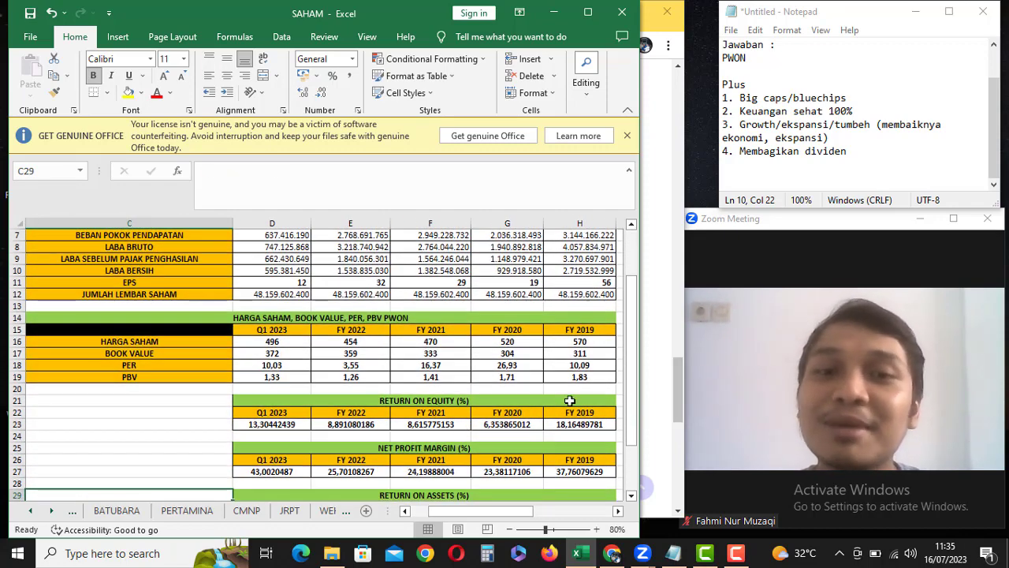
# - Compare PWON's PBV for FY 2019, FY 2022 and Q1 2023 in the share price and valuation table
pyautogui.click(595, 377)
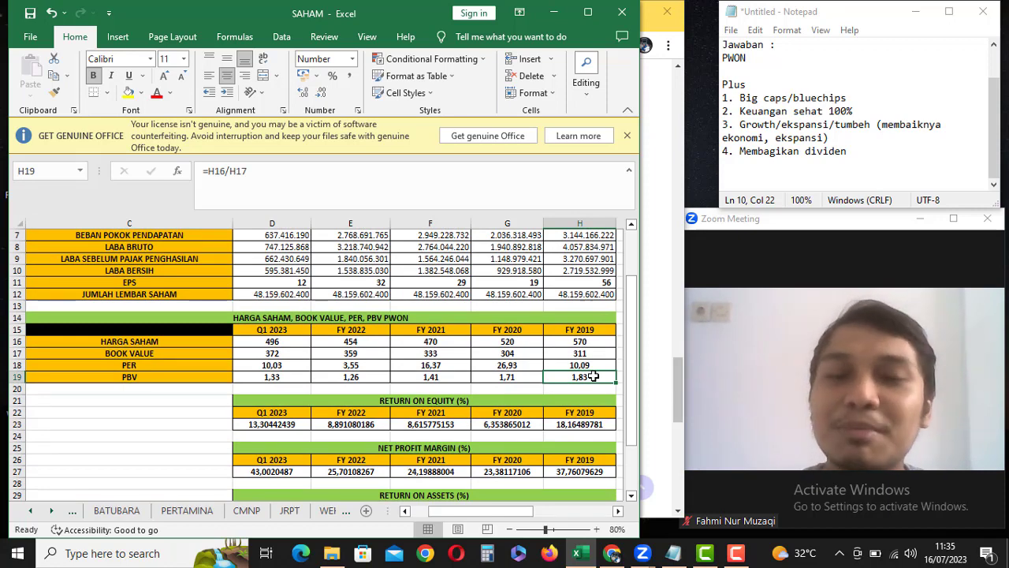
pyautogui.press('Left')
pyautogui.press('Left')
pyautogui.press('Left')
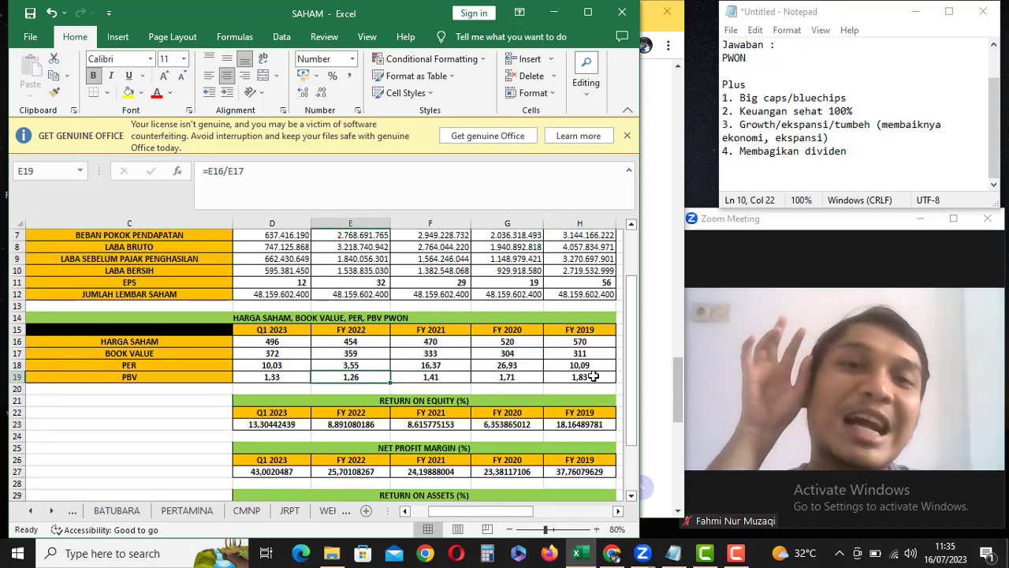
pyautogui.press('Left')
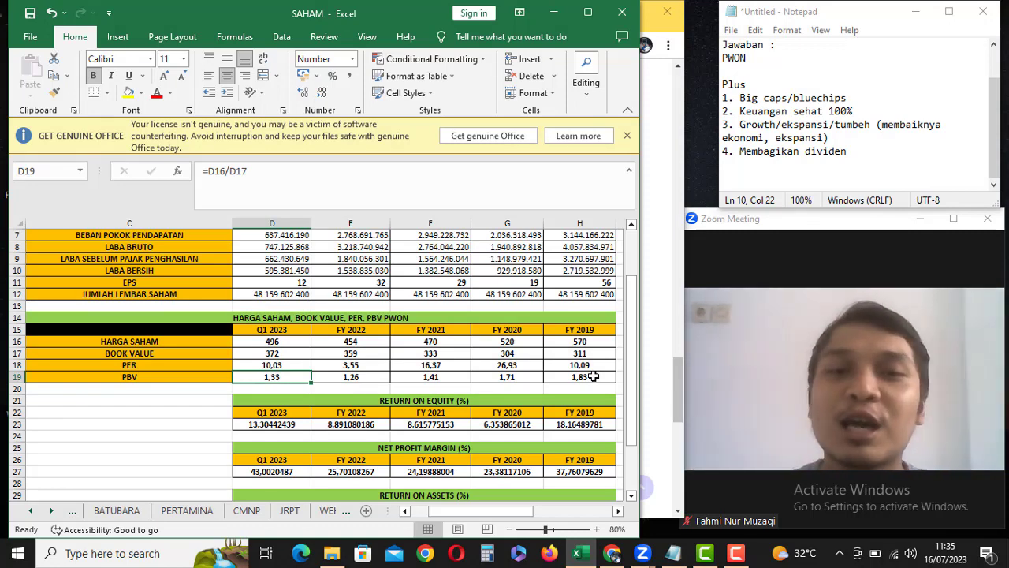
# - Examine PWON's return on equity, net profit margin, return on assets and gross profit margin tables from Q1 2023 across to FY 2019
pyautogui.press('Down')
pyautogui.press('Down')
pyautogui.press('Down')
pyautogui.press('Down')
pyautogui.press('Down')
pyautogui.press('Down')
pyautogui.press('Down')
pyautogui.press('Down')
pyautogui.press('Down')
pyautogui.press('Down')
pyautogui.press('Down')
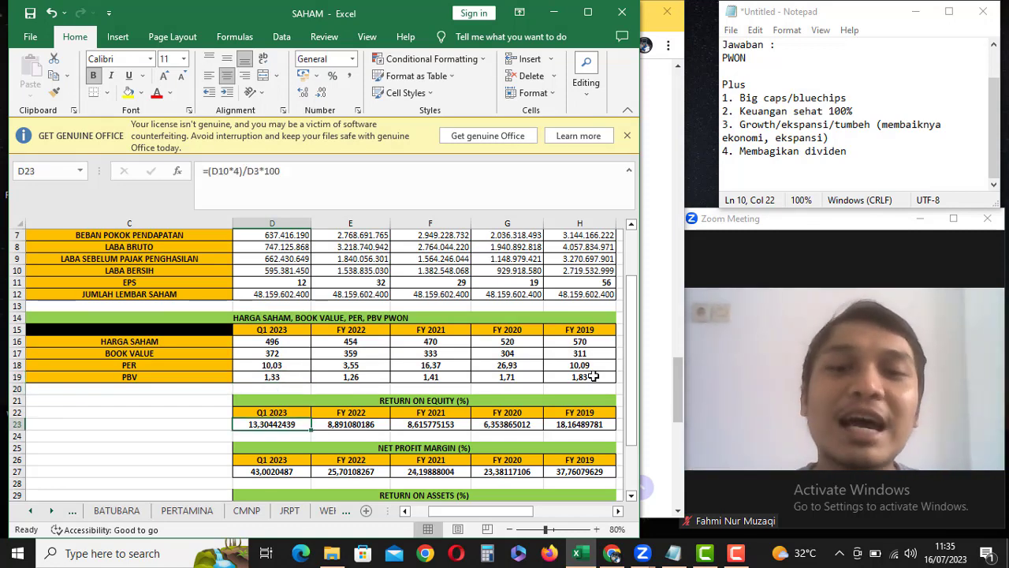
pyautogui.press('Down')
pyautogui.press('Down')
pyautogui.press('Down')
pyautogui.press('Down')
pyautogui.press('Down')
pyautogui.press('Down')
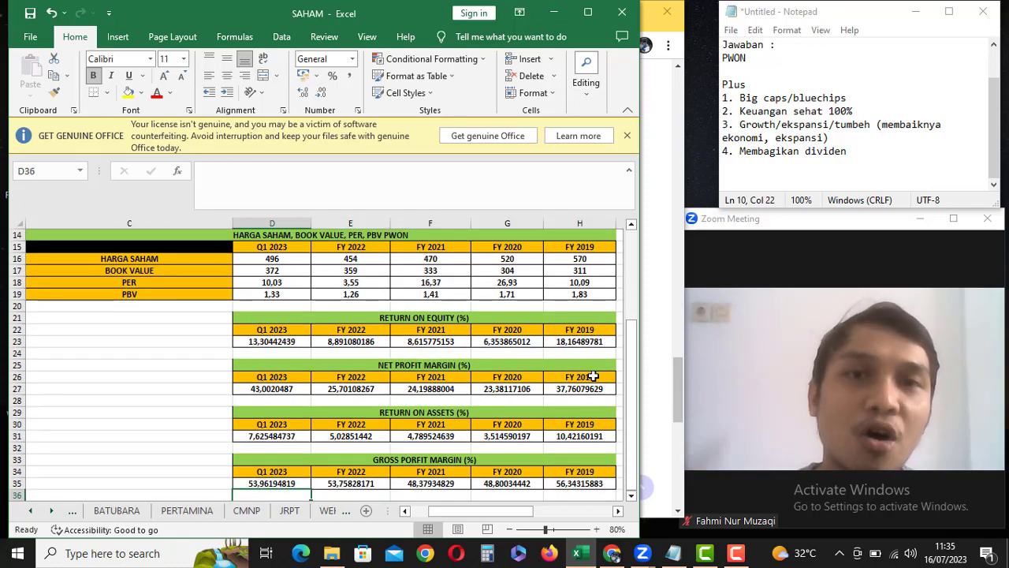
pyautogui.press('Up')
pyautogui.press('Up')
pyautogui.press('Right')
pyautogui.press('Right')
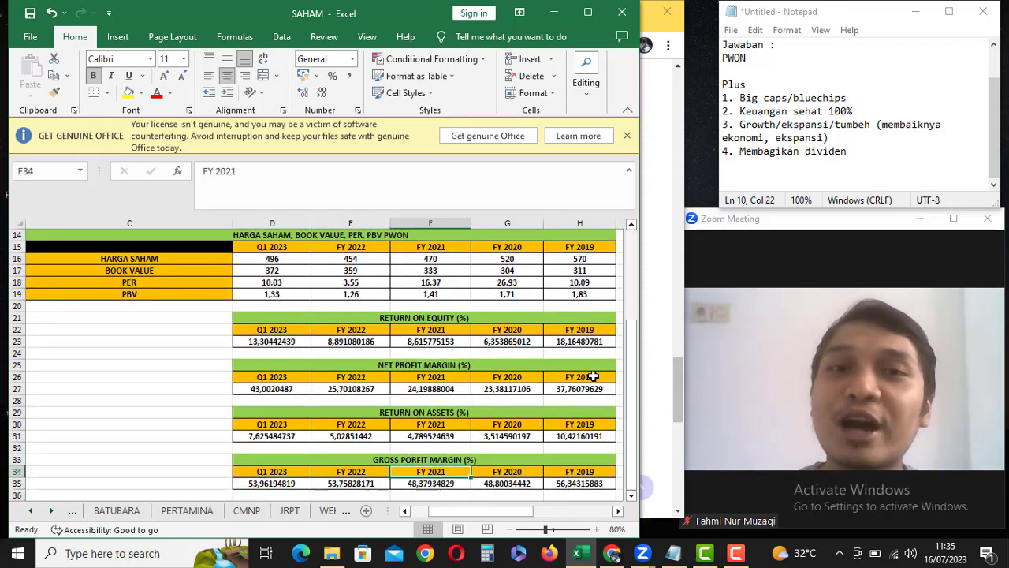
pyautogui.press('Right')
pyautogui.press('Right')
pyautogui.press('Up')
pyautogui.press('Up')
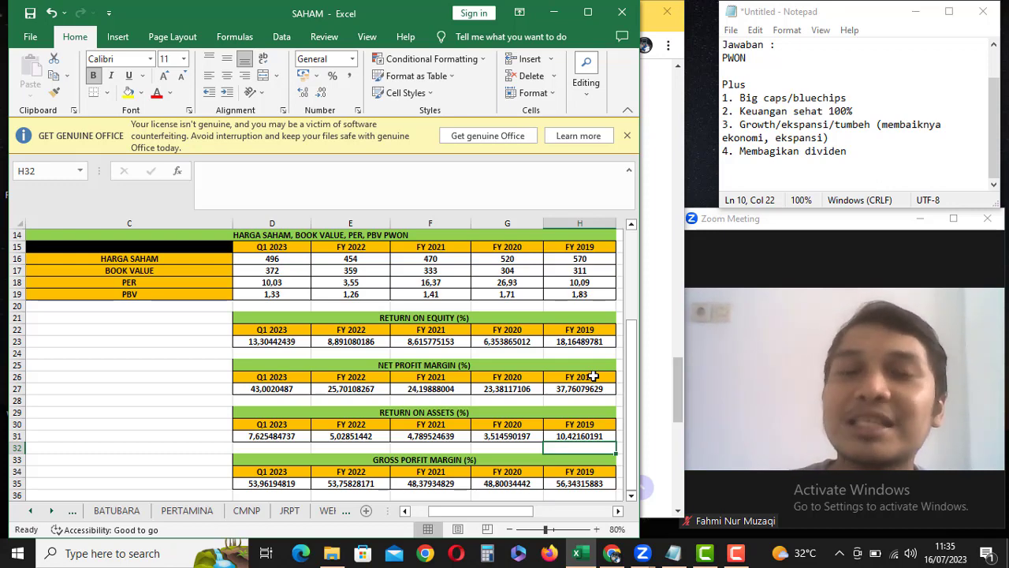
# - Review PWON's FY 2019 financial statement figures from the table heading through assets (ASET) down to net profit (LABA BERSIH)
pyautogui.press('Up')
pyautogui.press('Up')
pyautogui.press('Up')
pyautogui.press('Up')
pyautogui.press('Up')
pyautogui.press('Up')
pyautogui.press('Up')
pyautogui.press('Up')
pyautogui.press('Up')
pyautogui.press('Up')
pyautogui.press('Up')
pyautogui.press('Up')
pyautogui.press('Up')
pyautogui.press('Up')
pyautogui.press('Up')
pyautogui.press('Up')
pyautogui.press('Up')
pyautogui.press('Up')
pyautogui.press('Up')
pyautogui.press('Up')
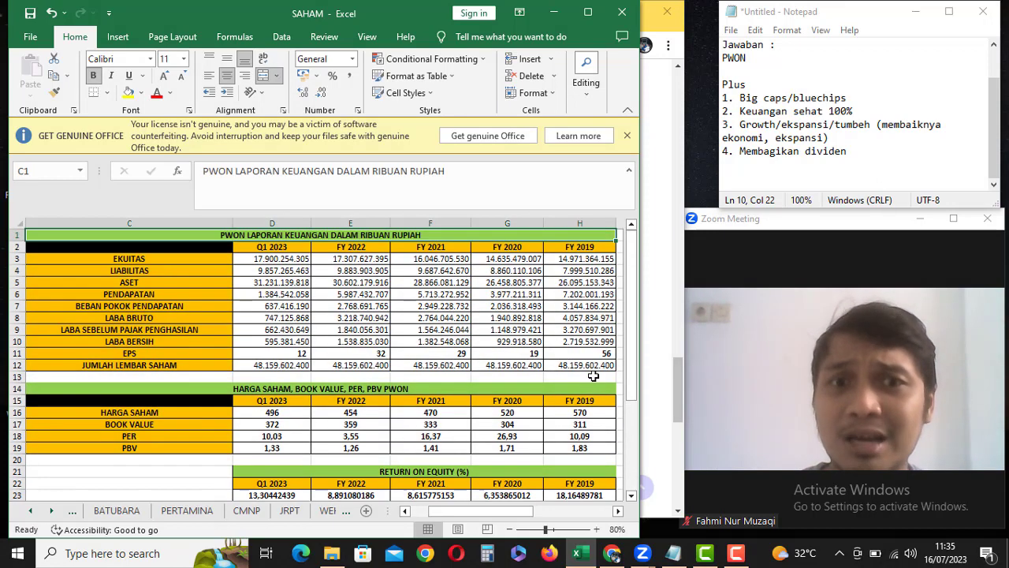
pyautogui.press('Down')
pyautogui.press('Down')
pyautogui.press('Down')
pyautogui.press('Down')
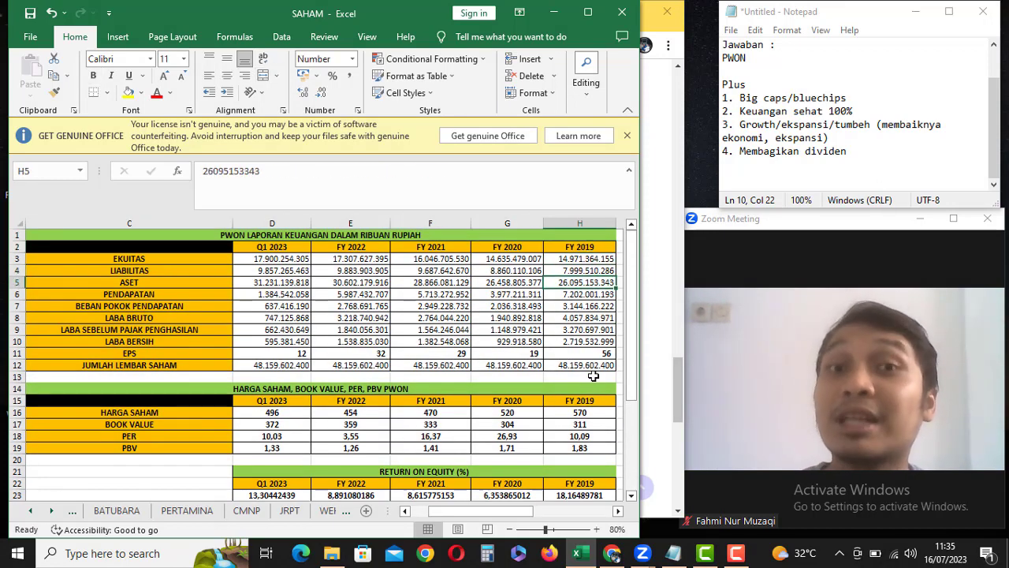
pyautogui.press('Down')
pyautogui.press('Down')
pyautogui.press('Down')
pyautogui.press('Down')
pyautogui.press('Down')
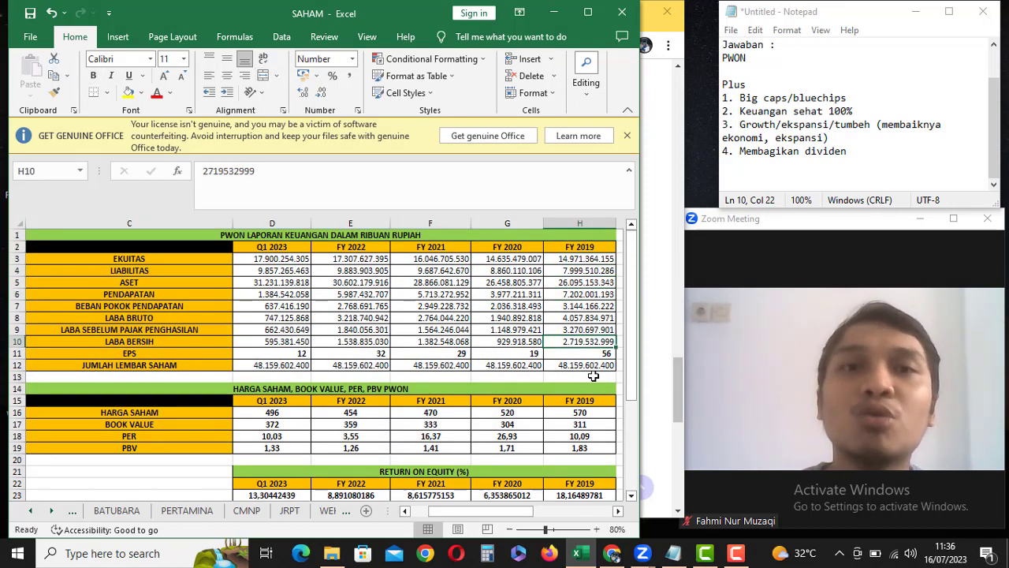
# - Follow PWON's FY 2019 column from EPS through the valuation and ratio tables down to gross profit margin
pyautogui.press('Down')
pyautogui.press('Down')
pyautogui.press('Down')
pyautogui.press('Down')
pyautogui.press('Down')
pyautogui.press('Down')
pyautogui.press('Down')
pyautogui.press('Down')
pyautogui.press('Down')
pyautogui.press('Down')
pyautogui.press('Down')
pyautogui.press('Down')
pyautogui.press('Down')
pyautogui.press('Down')
pyautogui.press('Down')
pyautogui.press('Down')
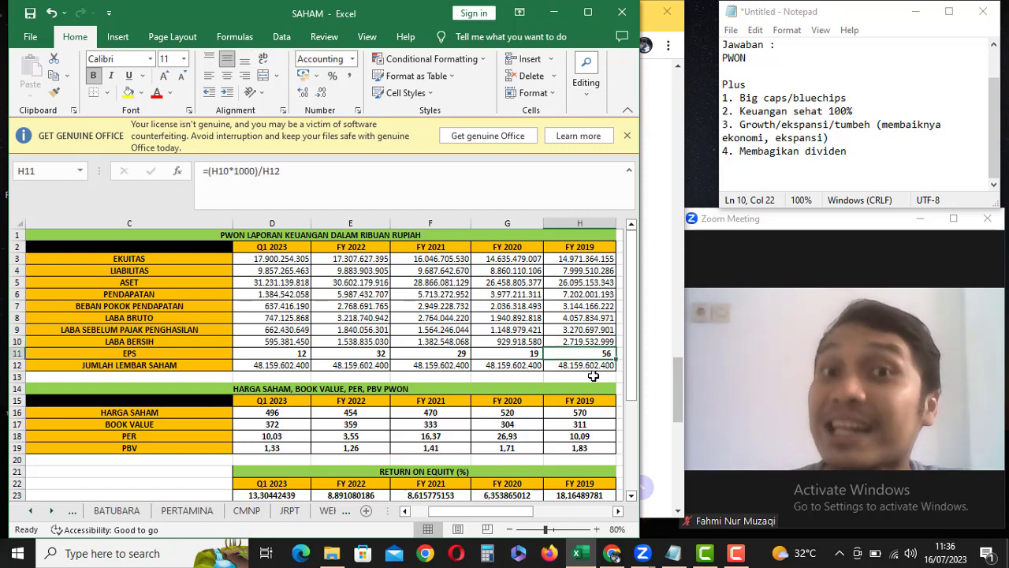
pyautogui.press('Down')
pyautogui.press('Down')
pyautogui.press('Down')
pyautogui.press('Down')
pyautogui.press('Down')
pyautogui.press('Down')
pyautogui.press('Down')
pyautogui.press('Down')
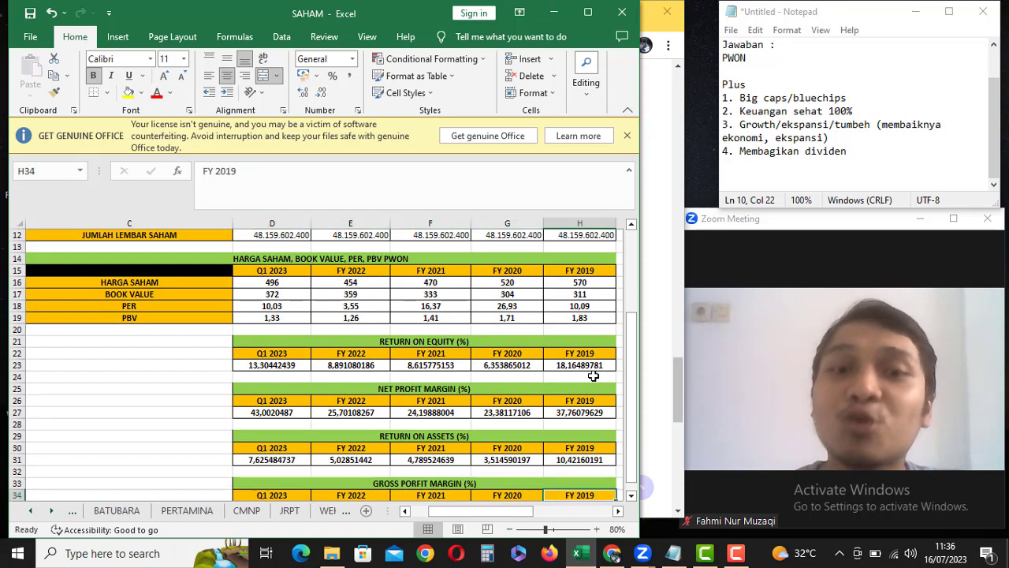
# - Compare PWON's return on assets year by year from FY 2020 to Q1 2023 and against FY 2019
pyautogui.press('Left')
pyautogui.press('Up')
pyautogui.press('Up')
pyautogui.press('Up')
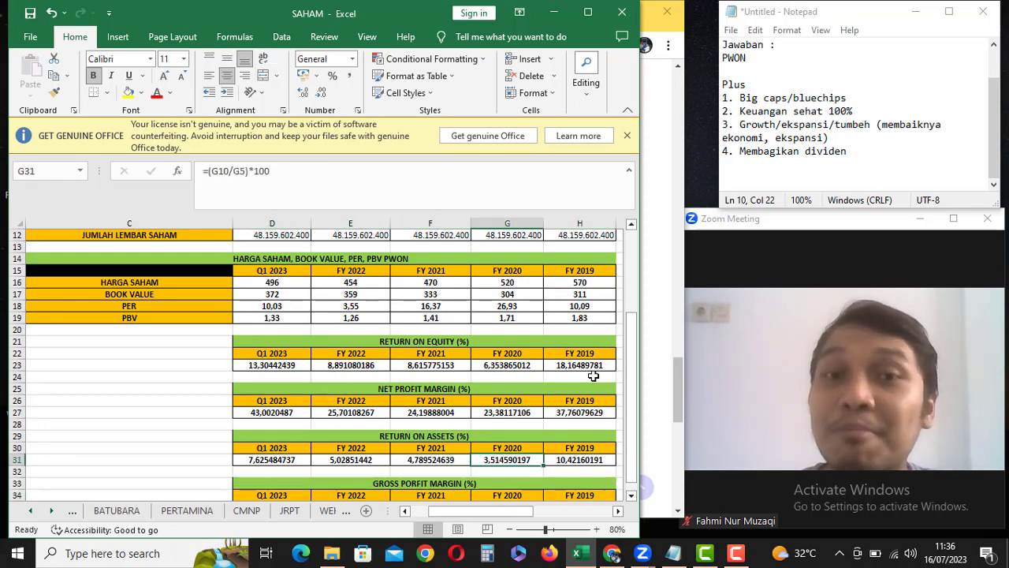
pyautogui.press('Left')
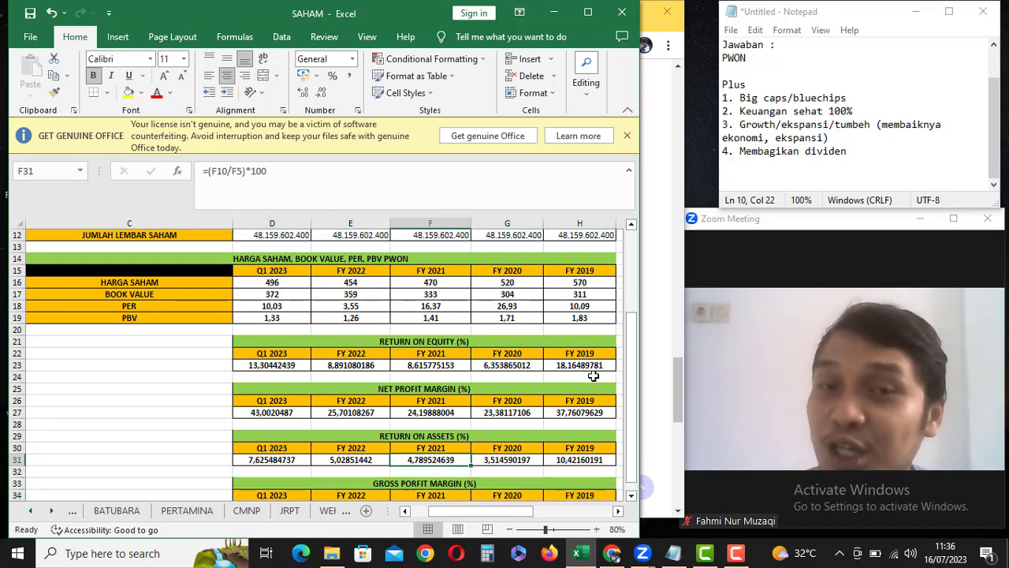
pyautogui.press('Left')
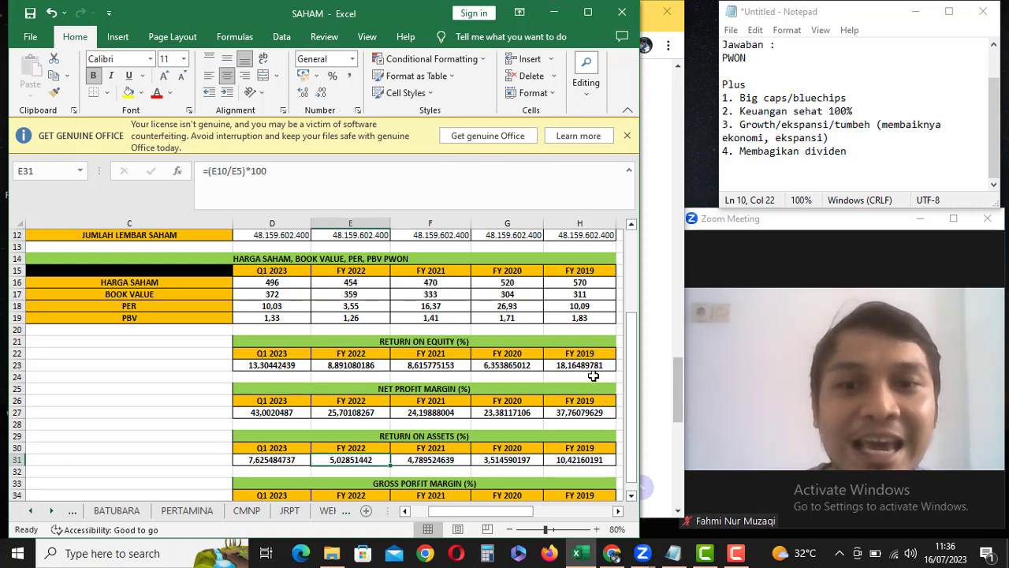
pyautogui.press('Left')
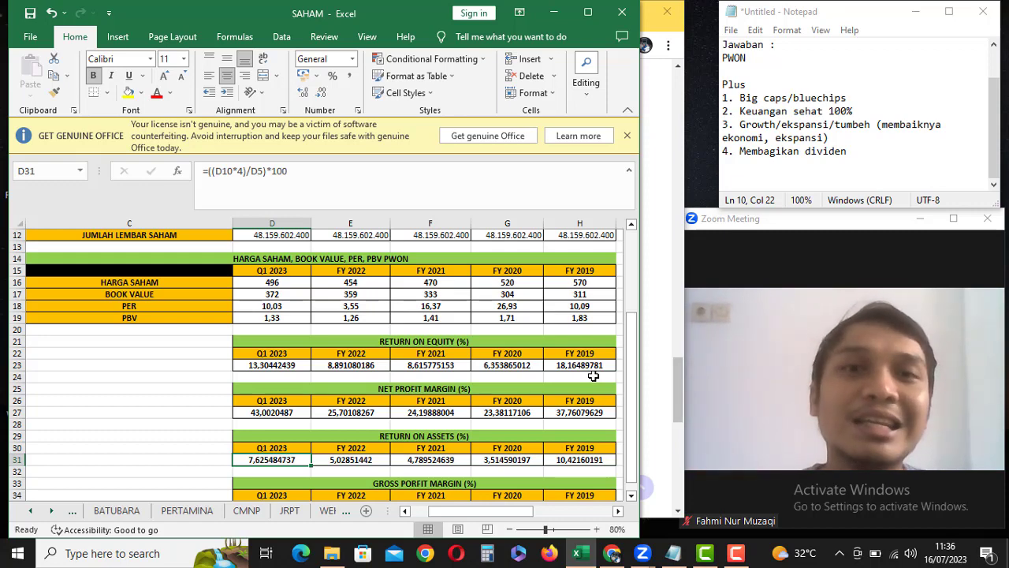
pyautogui.press('Right')
pyautogui.press('Right')
pyautogui.press('Right')
pyautogui.press('Right')
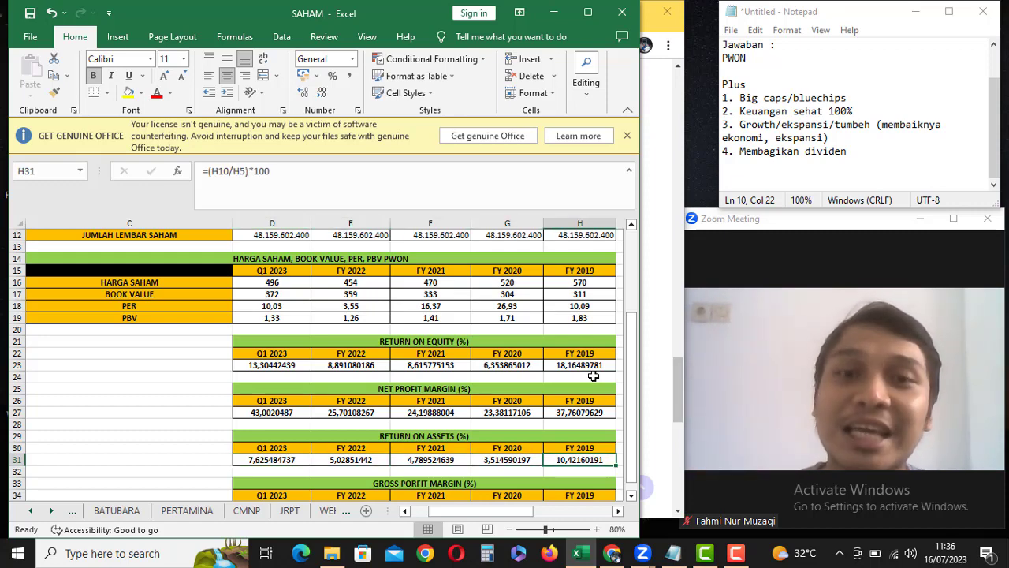
# - Review PWON's Q1 2023 financial statement figures from assets (ASET) to pre-tax profit (LABA SEBELUM PAJAK PENGHASILAN)
pyautogui.press('Up')
pyautogui.press('Up')
pyautogui.press('Up')
pyautogui.press('Up')
pyautogui.press('Up')
pyautogui.press('Up')
pyautogui.press('Up')
pyautogui.press('Up')
pyautogui.press('Up')
pyautogui.press('Up')
pyautogui.press('Up')
pyautogui.press('Up')
pyautogui.press('Up')
pyautogui.press('Up')
pyautogui.press('Up')
pyautogui.press('Up')
pyautogui.press('Up')
pyautogui.press('Up')
pyautogui.press('Up')
pyautogui.press('Up')
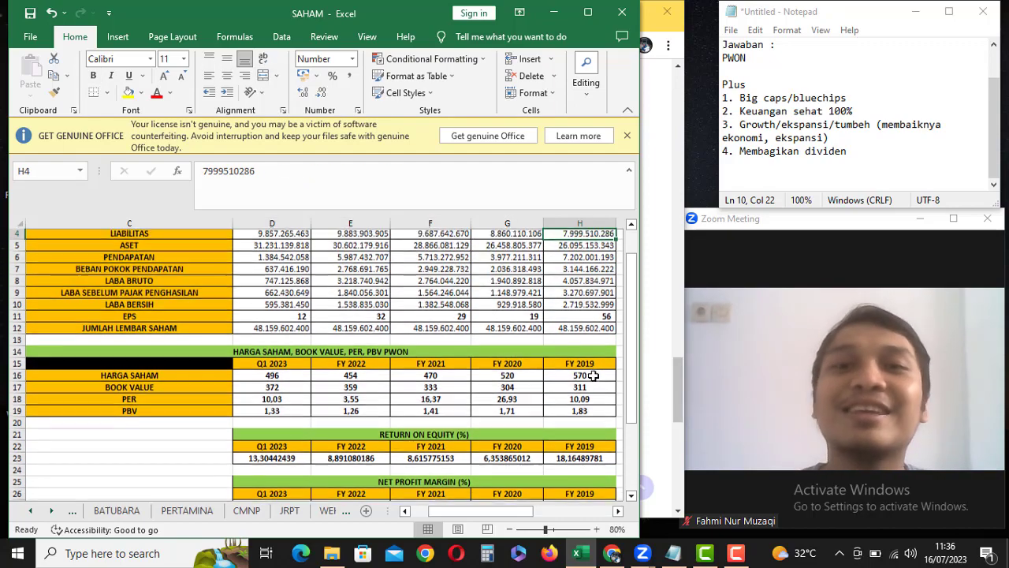
pyautogui.hotkey('ctrl', 'Home')
pyautogui.press('Down')
pyautogui.press('Down')
pyautogui.press('Down')
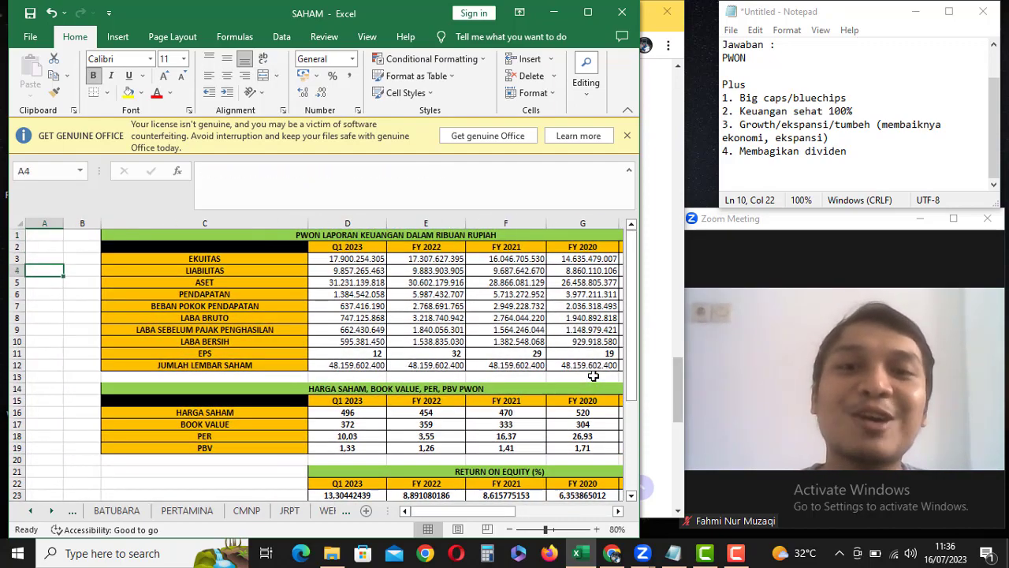
pyautogui.press('Right')
pyautogui.press('Right')
pyautogui.press('Right')
pyautogui.press('Down')
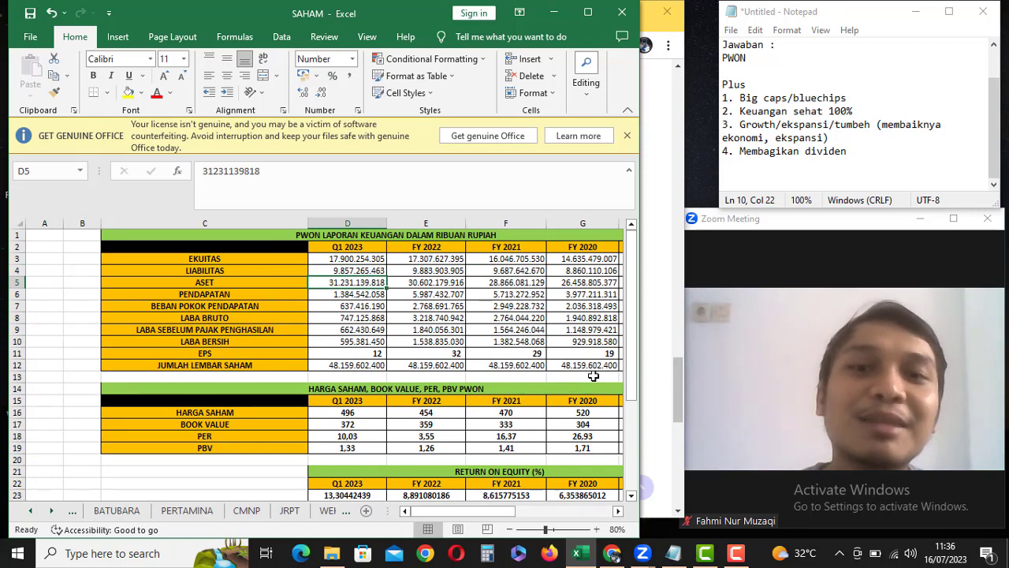
pyautogui.press('Down')
pyautogui.press('Down')
pyautogui.press('Down')
pyautogui.press('Down')
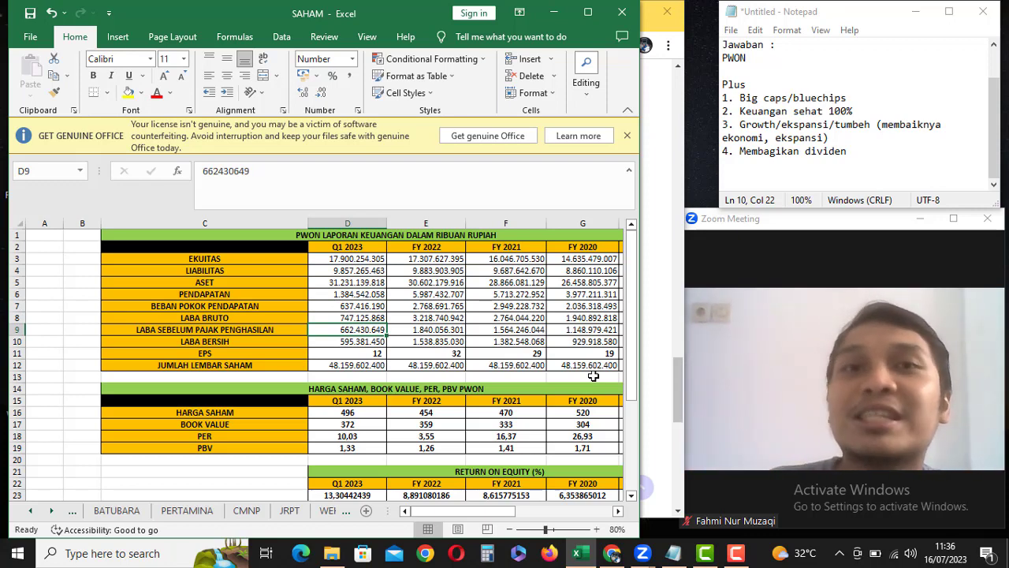
# - In the Notepad note, add two new lines after "4. Membagikan dividen"
pyautogui.moveTo(741, 482)
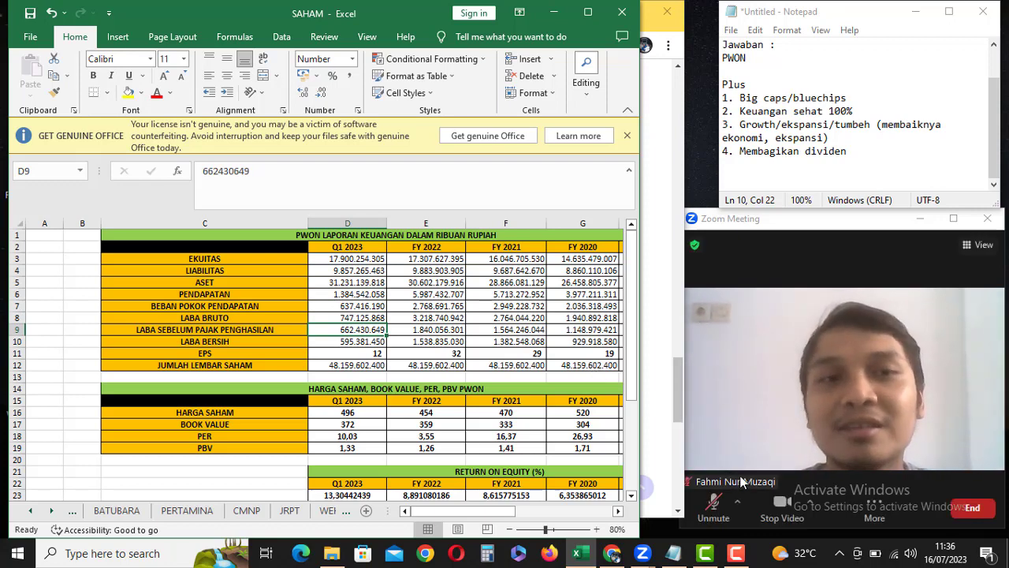
pyautogui.hotkey('alt', 'Tab')
pyautogui.press('Return')
pyautogui.press('Return')
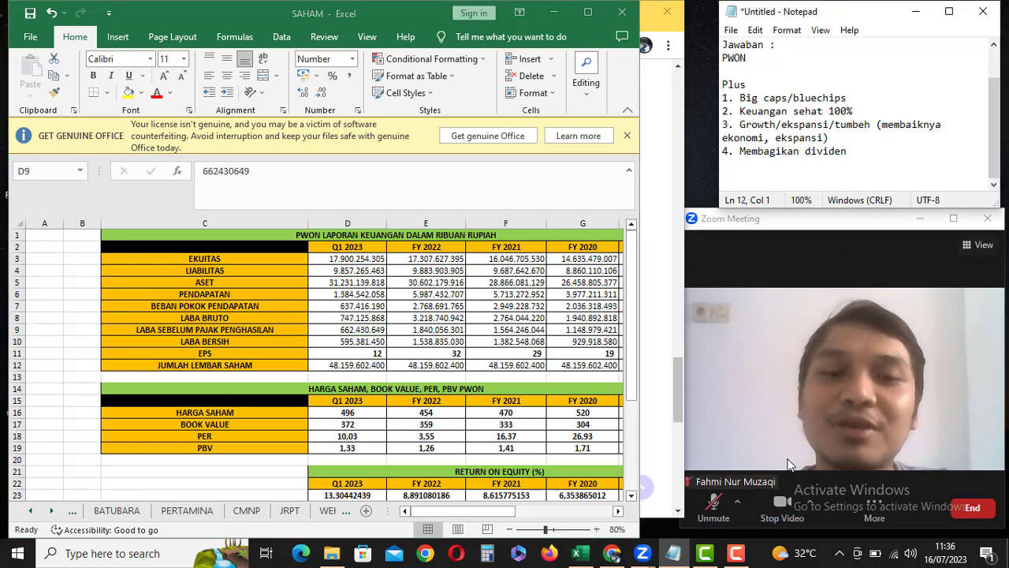
pyautogui.click(735, 552)
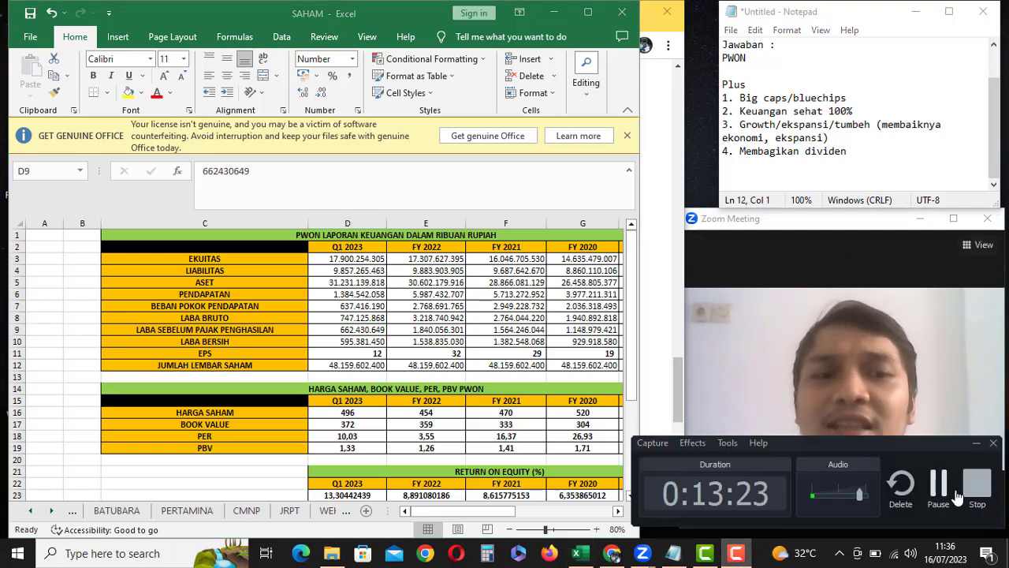
pyautogui.click(975, 444)
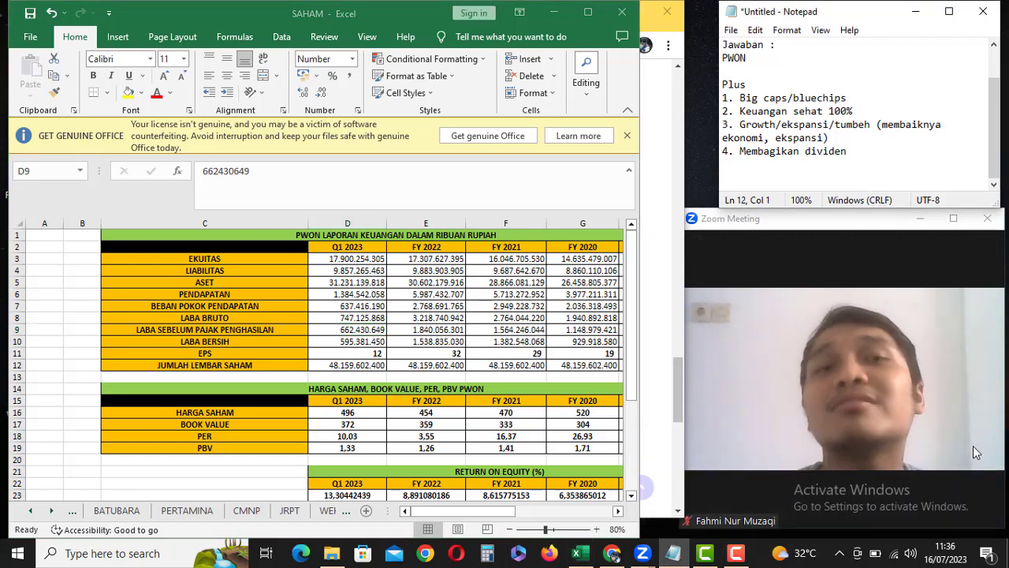
# - Revisit the PWON answer in the note and start a new line directly below the fourth point
pyautogui.click(906, 109)
pyautogui.press('Up')
pyautogui.press('Up')
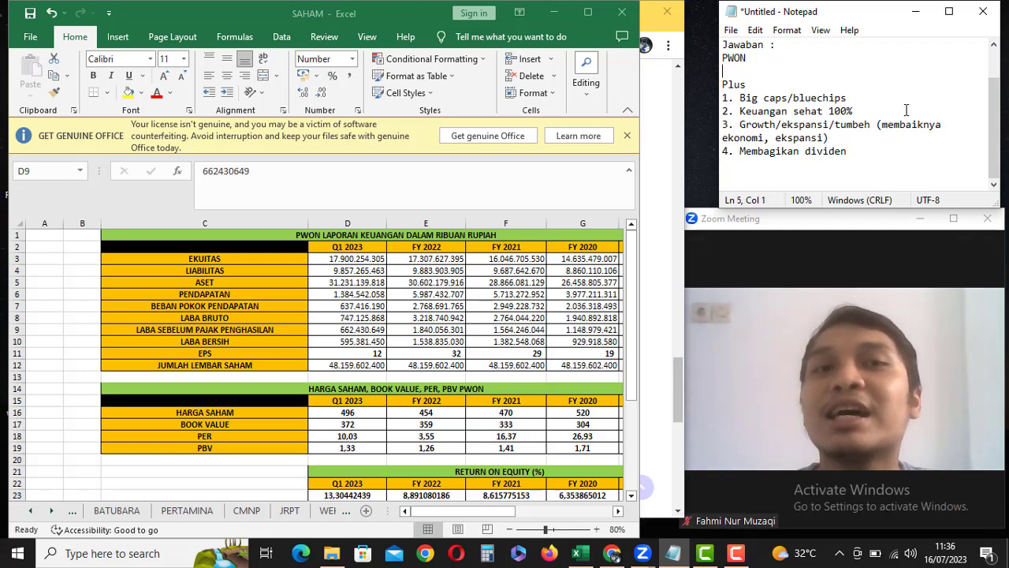
pyautogui.press('Up')
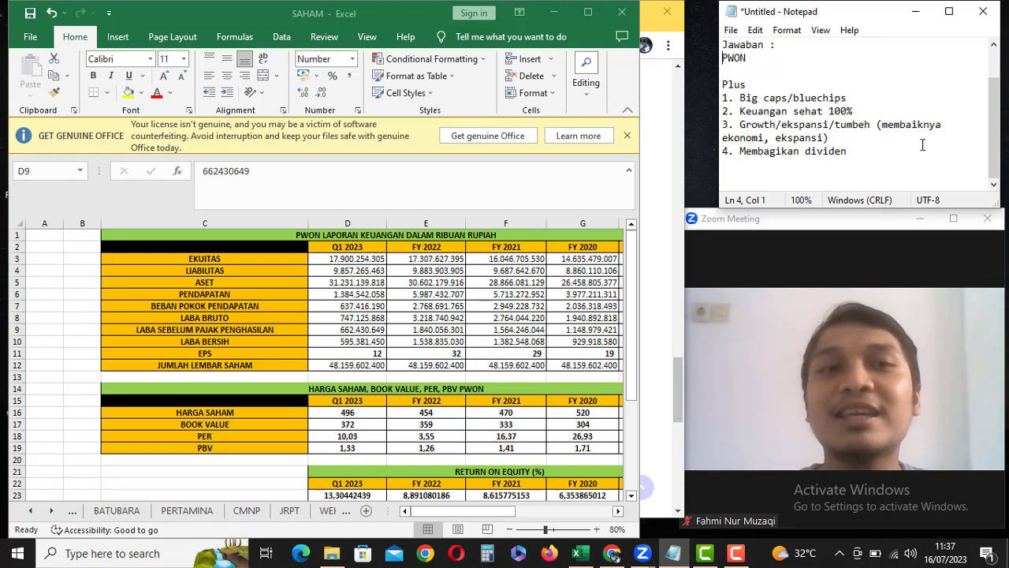
pyautogui.click(922, 144)
pyautogui.press('Return')
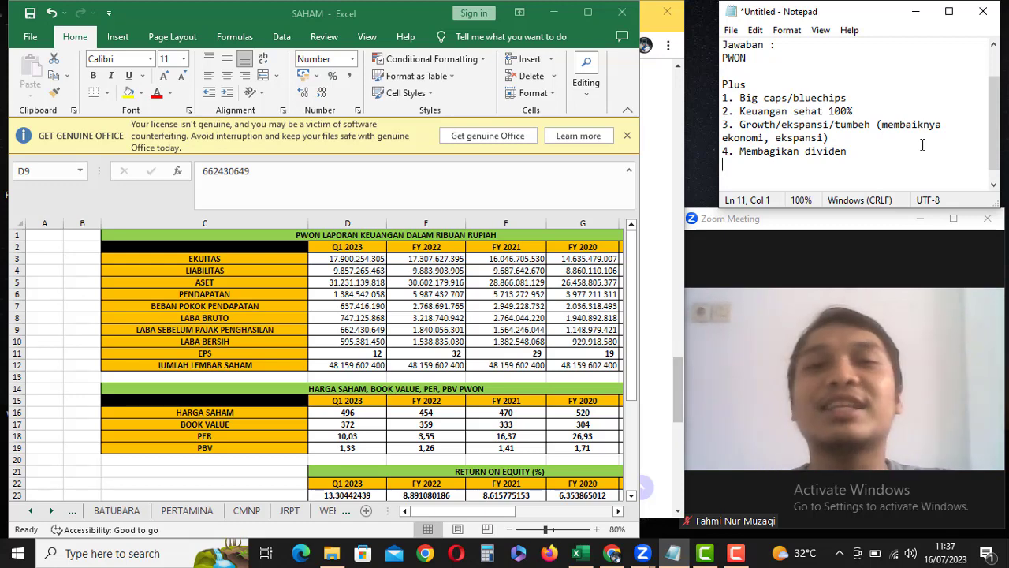
# - Switch back to the Excel workbook to consult PWON's financial statement table
pyautogui.click(385, 354)
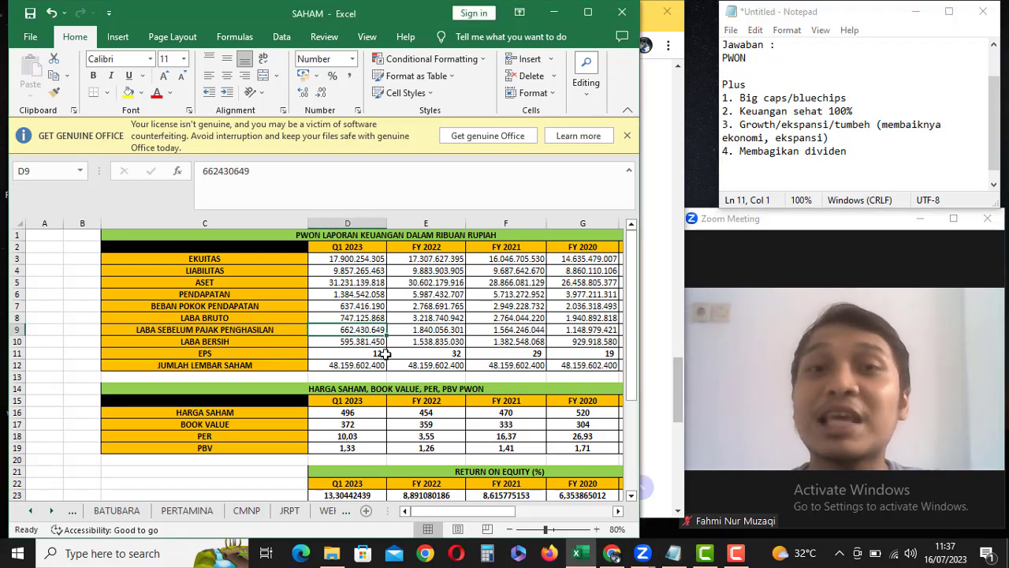